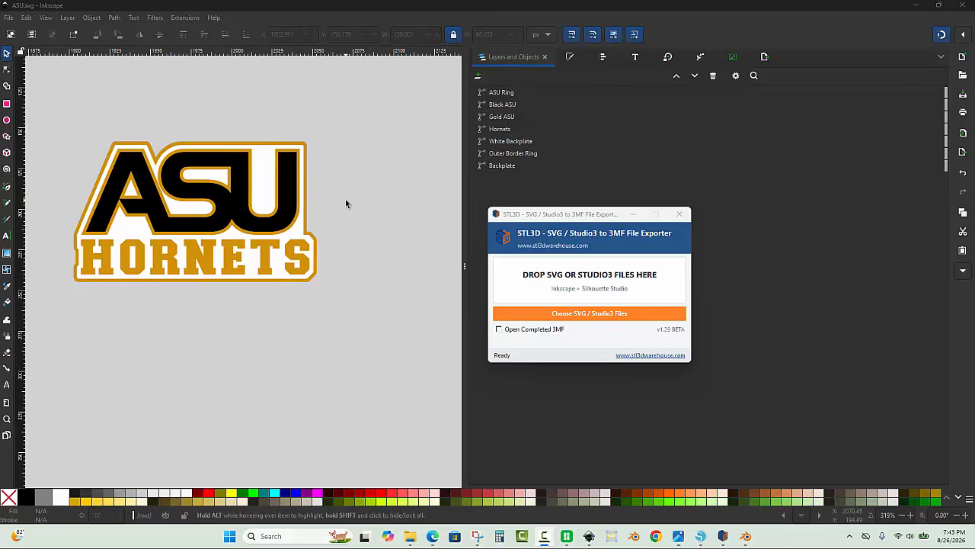
# - Minimize the open windows to reach the desktop and delete the old ASU.3mf file
pyautogui.click(916, 6)
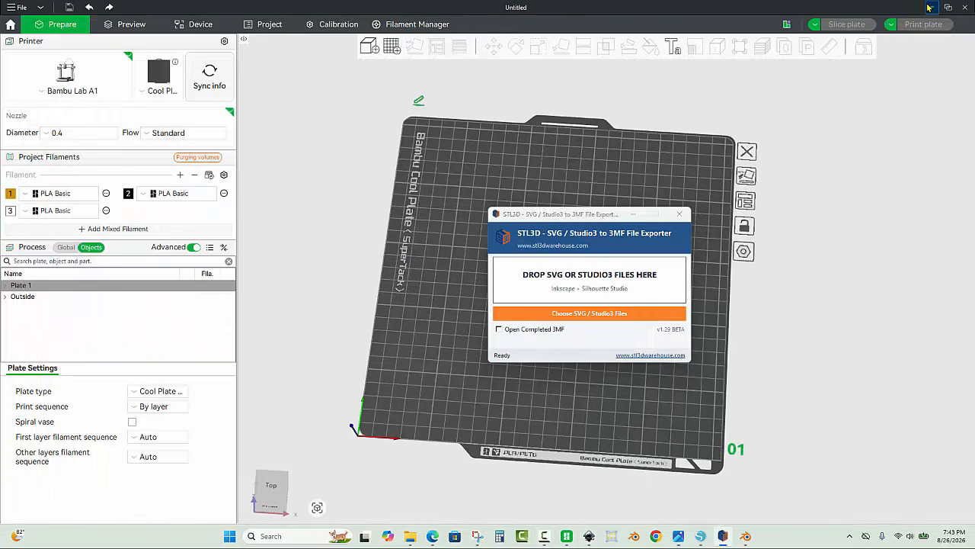
pyautogui.click(931, 6)
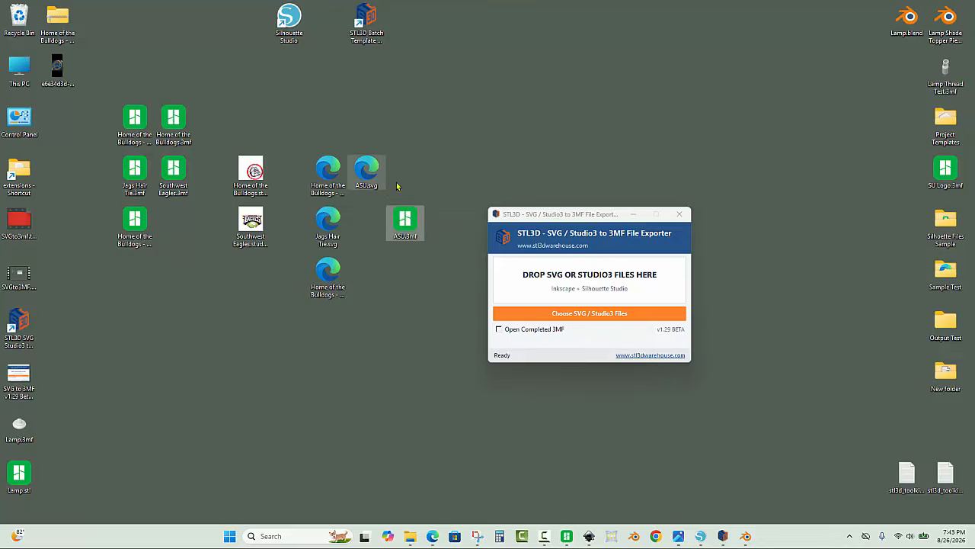
pyautogui.press('Delete')
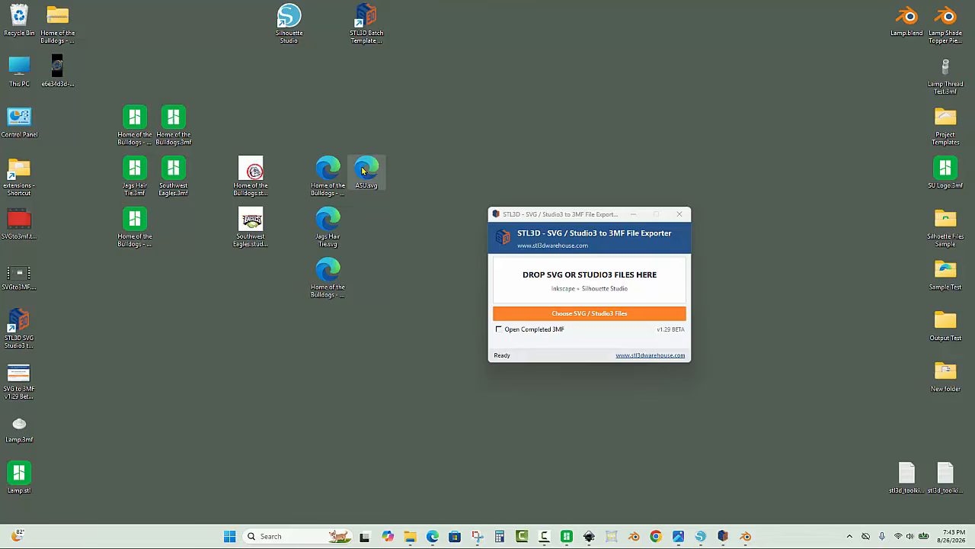
# - Convert ASU.svg to 3MF with the STL3D exporter and place the new ASU.3mf directly beneath ASU.svg on the desktop
pyautogui.moveTo(364, 173); pyautogui.dragTo(599, 288)
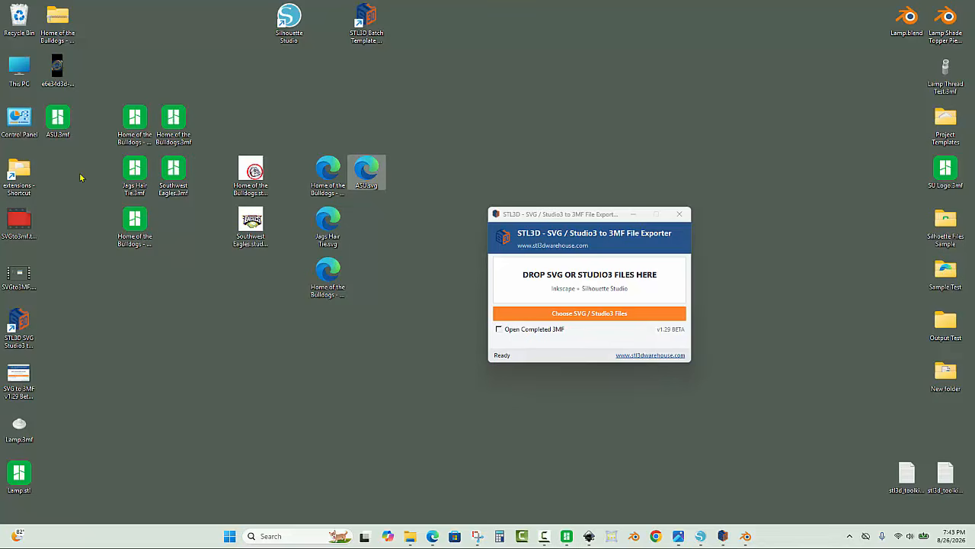
pyautogui.moveTo(61, 123); pyautogui.dragTo(368, 226)
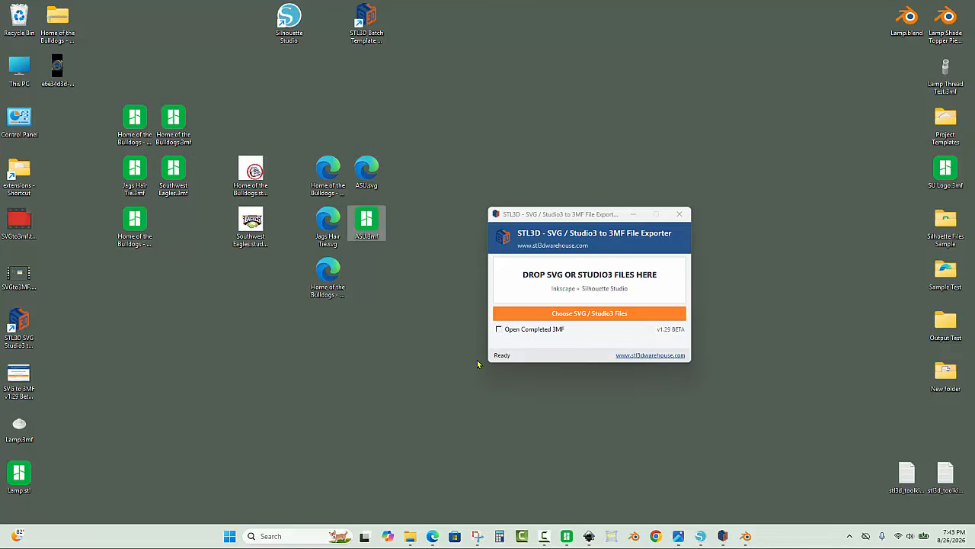
# - Switch to Bambu Studio and open the ASU.3mf project from the desktop
pyautogui.click(568, 537)
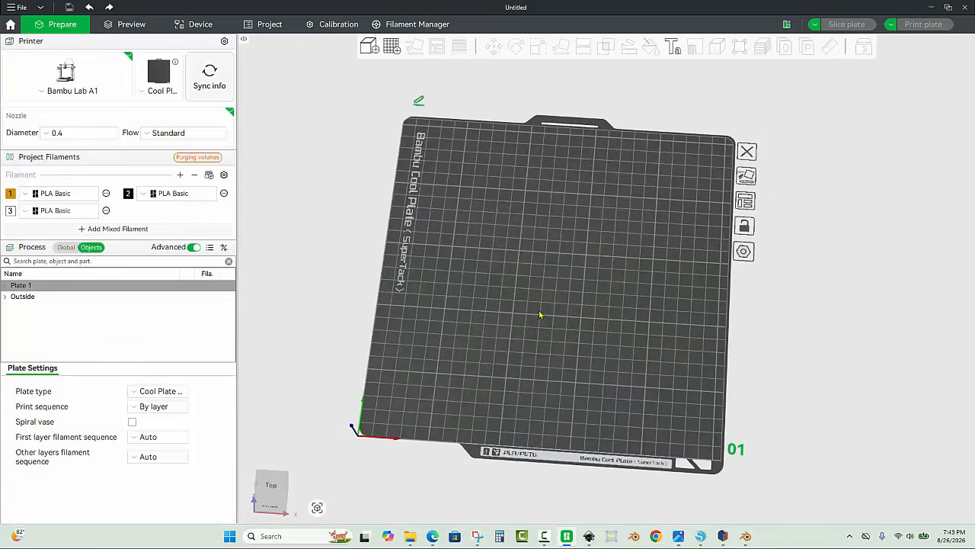
pyautogui.click(17, 8)
pyautogui.click(27, 34)
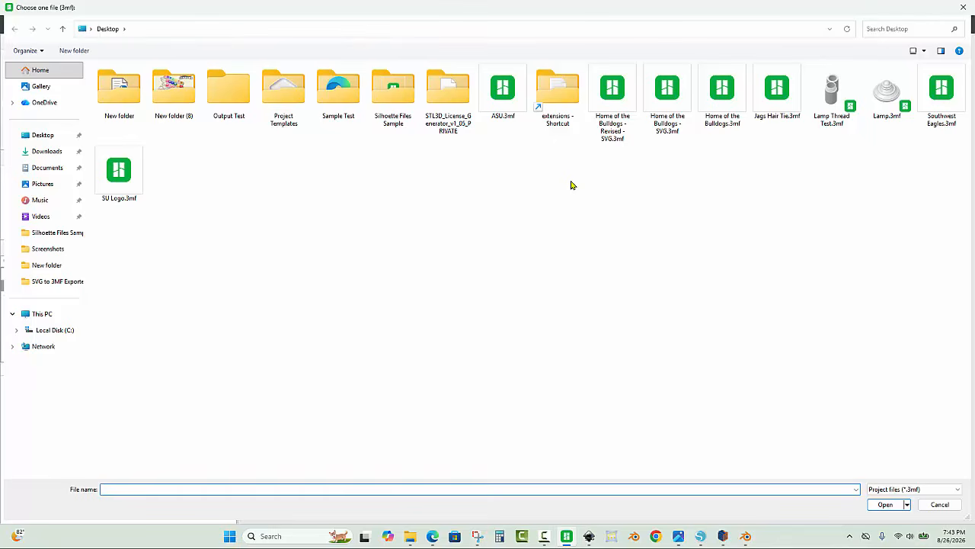
pyautogui.doubleClick(512, 98)
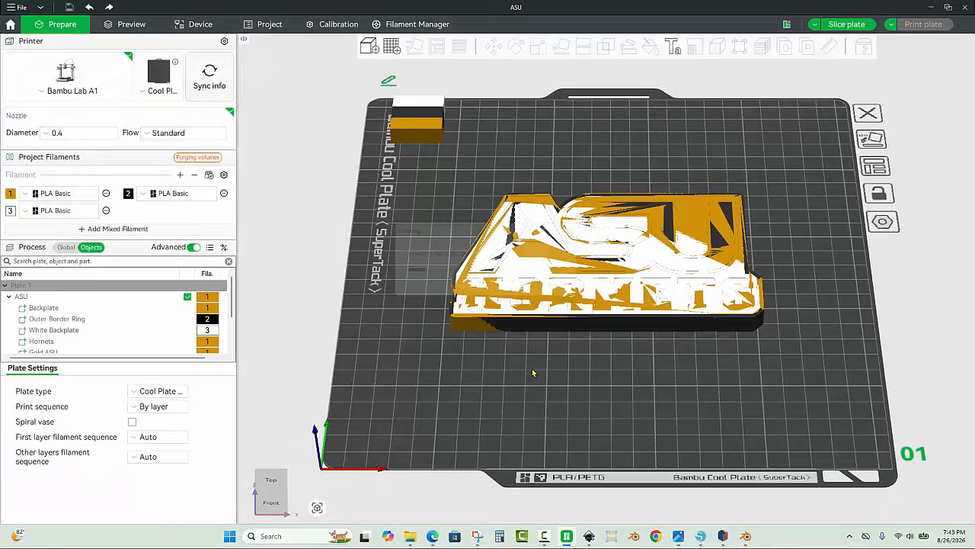
# - Examine the imported ASU model's overlapping layers and the prime tower from several angles
pyautogui.moveTo(546, 388)
pyautogui.mouseDown()
pyautogui.moveTo(528, 386)
pyautogui.moveTo(547, 387)
pyautogui.mouseUp()
pyautogui.scroll(1, 529, 385)
pyautogui.scroll(-2, 531, 385)
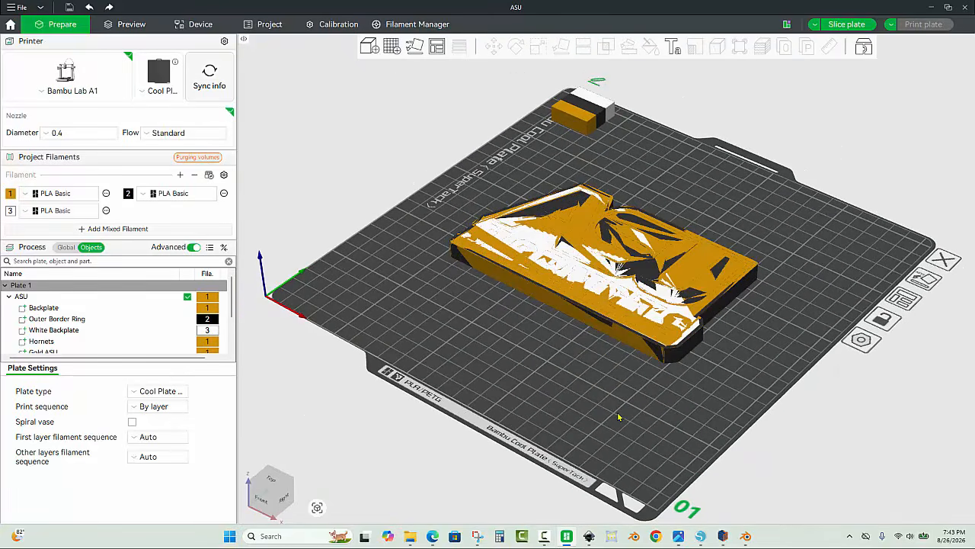
pyautogui.moveTo(619, 418); pyautogui.dragTo(610, 385)
pyautogui.click(564, 122)
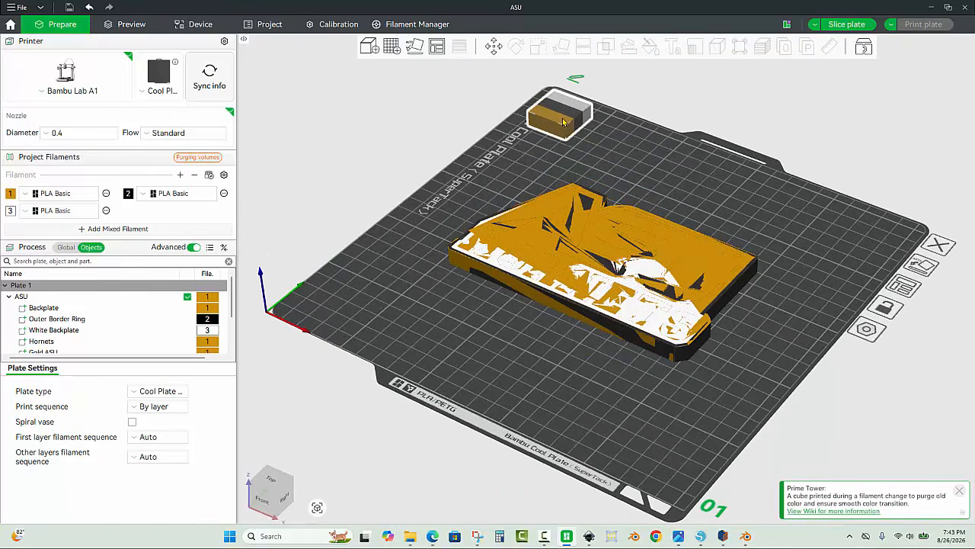
pyautogui.click(470, 346)
pyautogui.moveTo(470, 347); pyautogui.dragTo(585, 407)
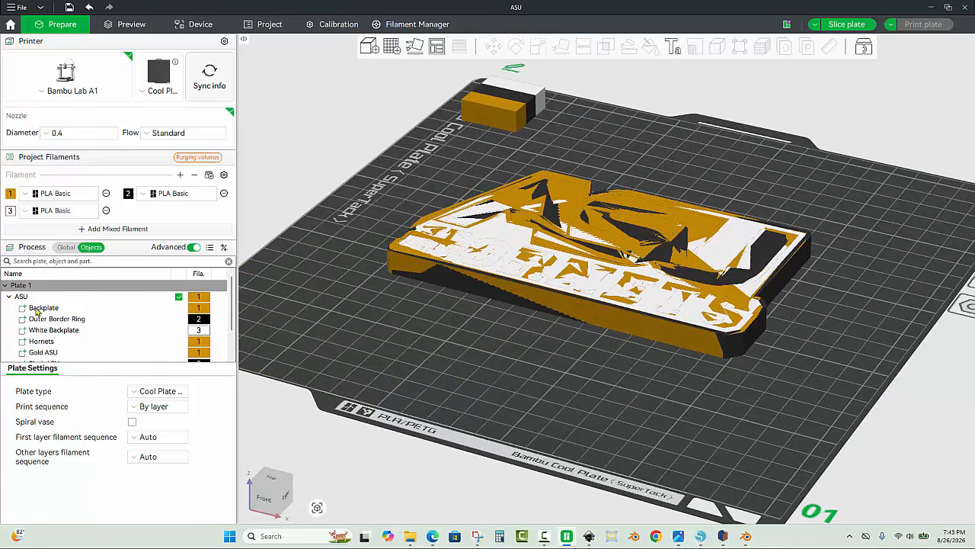
pyautogui.scroll(-2, 36, 311)
pyautogui.scroll(2, 62, 352)
pyautogui.moveTo(523, 379)
pyautogui.mouseDown()
pyautogui.moveTo(536, 383)
pyautogui.moveTo(529, 389)
pyautogui.mouseUp()
pyautogui.scroll(-2, 536, 384)
pyautogui.scroll(2, 535, 386)
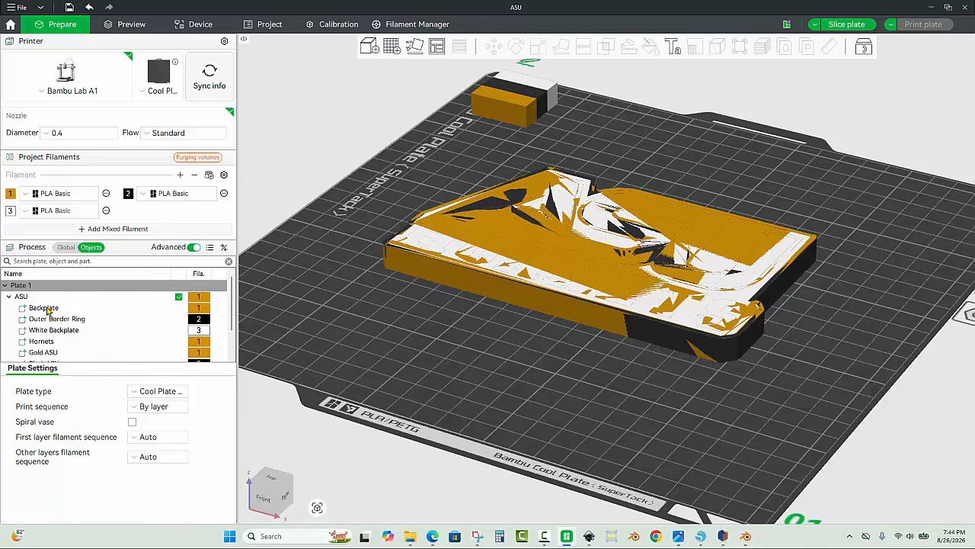
# - Scale the Backplate part's Z size to 8 mm, leaving its X and Y dimensions alone
pyautogui.click(47, 308)
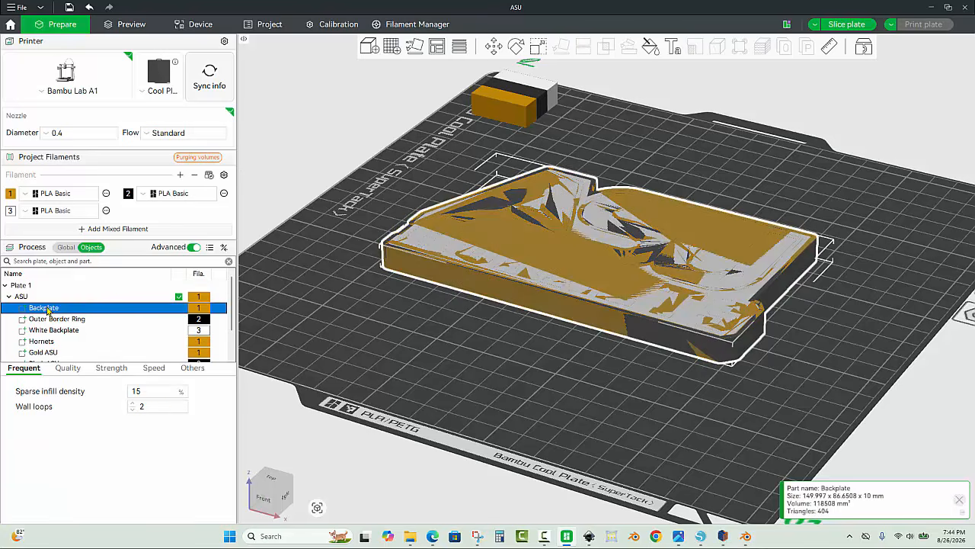
pyautogui.click(539, 47)
pyautogui.click(703, 97)
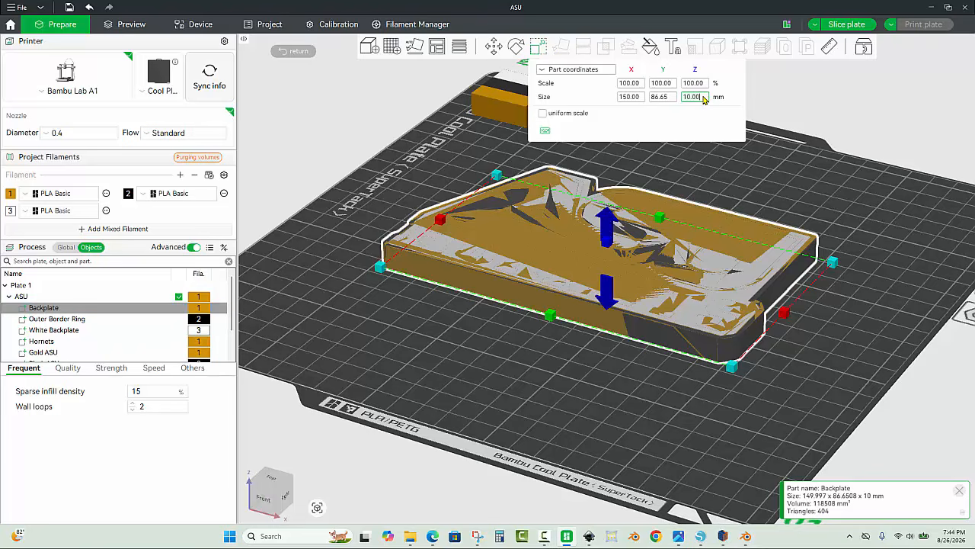
pyautogui.write('8')
pyautogui.press('Return')
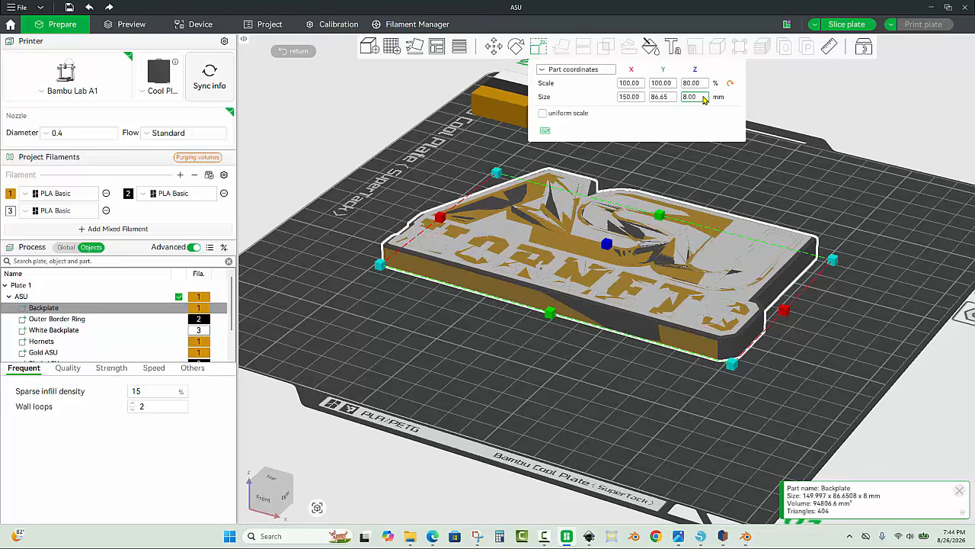
# - Assign filament 1 to the Outer Border Ring part and set its Z size to 2 mm
pyautogui.click(52, 320)
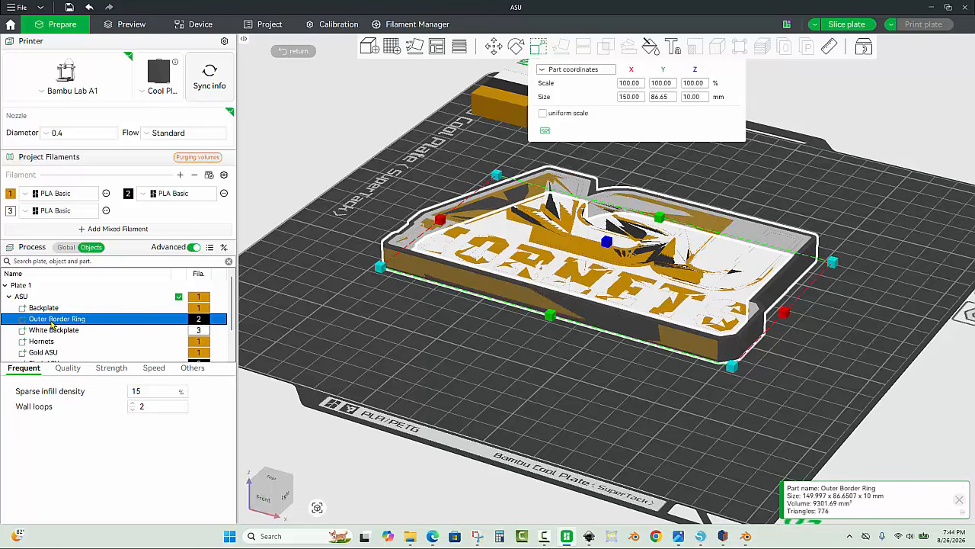
pyautogui.press('1')
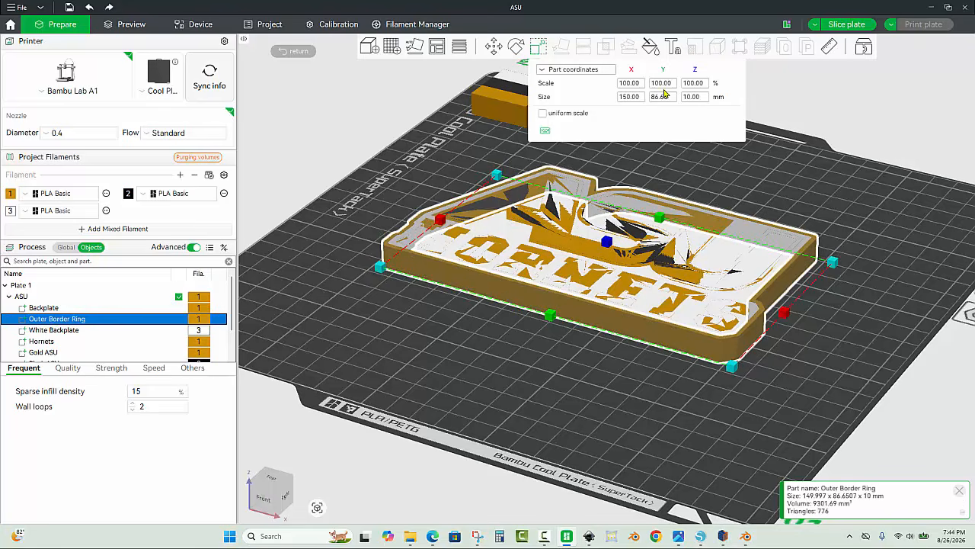
pyautogui.click(704, 98)
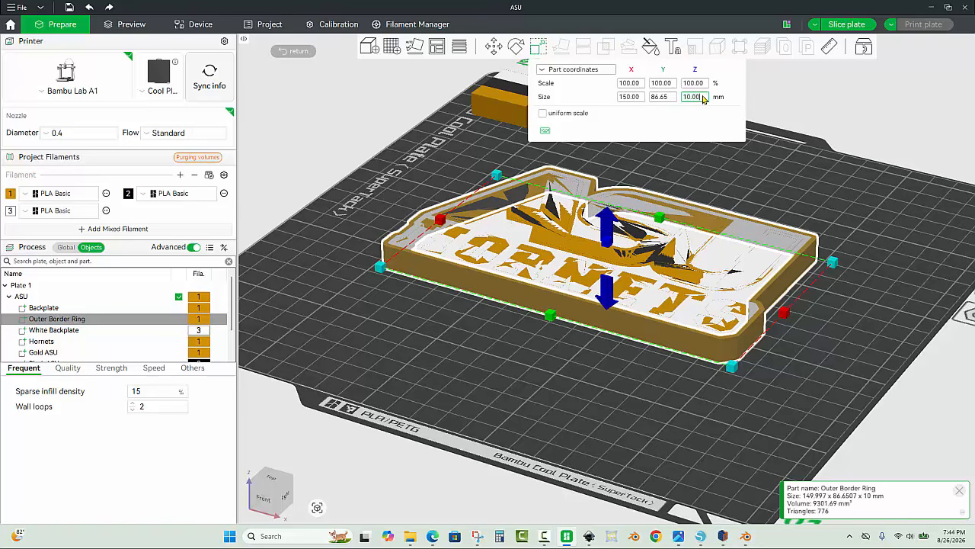
pyautogui.write('2')
pyautogui.press('Return')
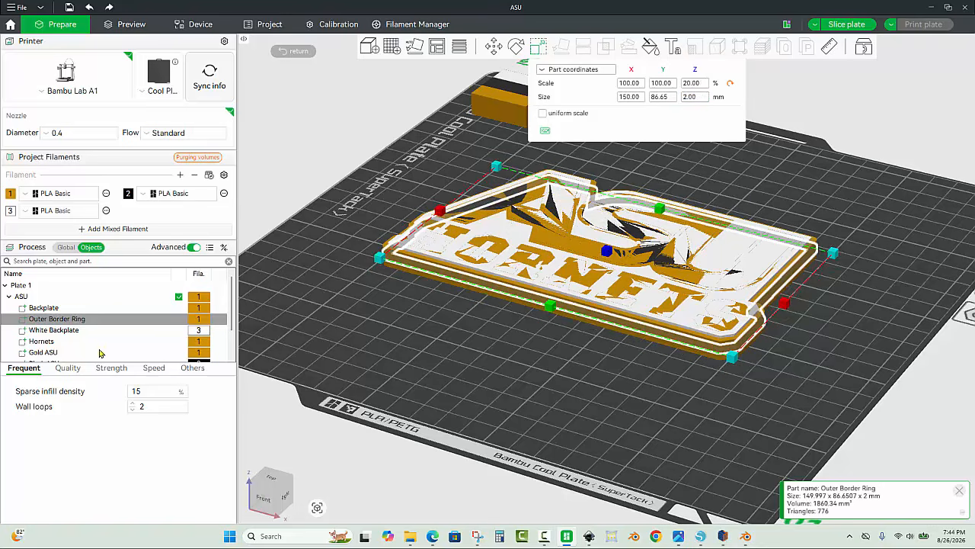
# - Set the White Backplate part's Z size to 2 mm
pyautogui.click(80, 331)
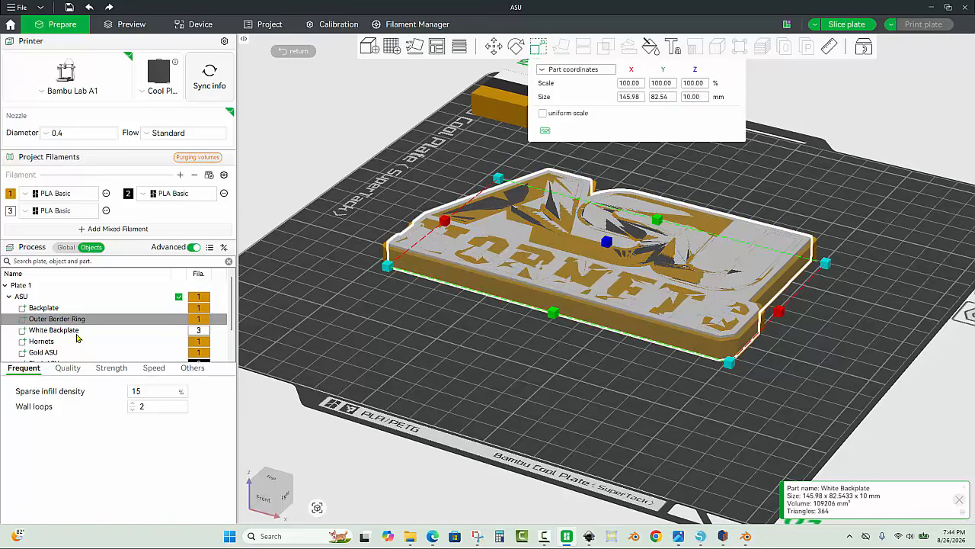
pyautogui.click(698, 98)
pyautogui.write('2')
pyautogui.press('Return')
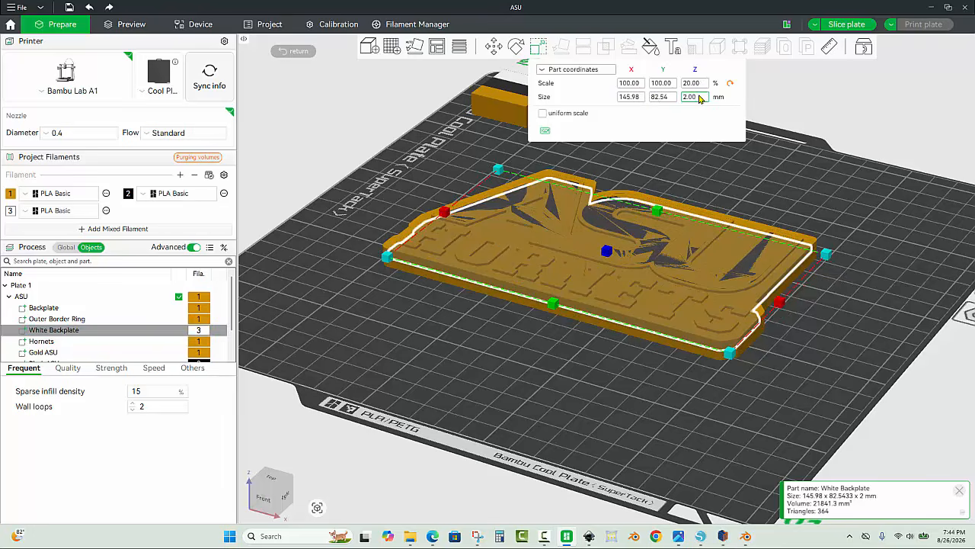
# - Set the Hornets lettering part's Z size to 5 mm
pyautogui.click(88, 342)
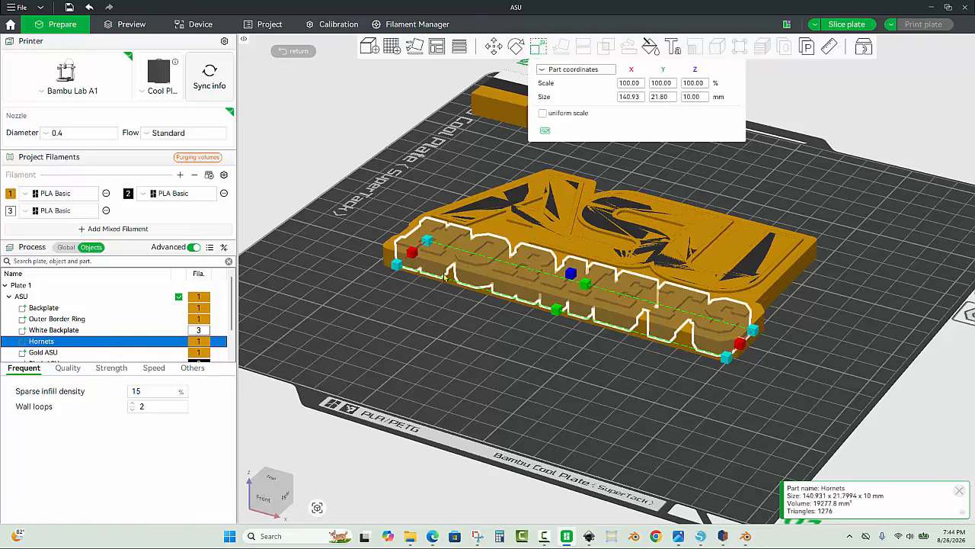
pyautogui.click(695, 97)
pyautogui.click(705, 101)
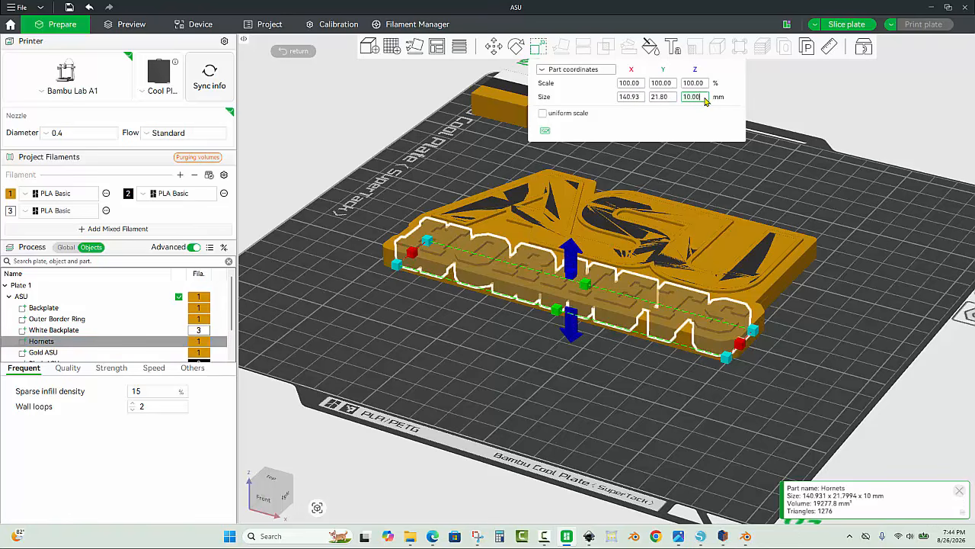
pyautogui.press('BackSpace')
pyautogui.press('BackSpace')
pyautogui.press('BackSpace')
pyautogui.press('BackSpace')
pyautogui.press('BackSpace')
pyautogui.write('5')
pyautogui.press('Return')
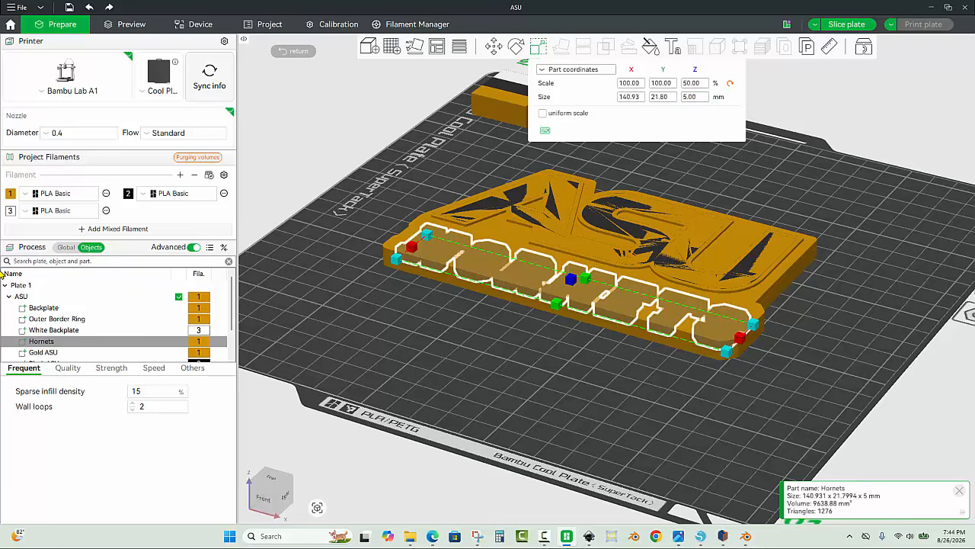
# - Set the Gold ASU part's Z size to 2 mm
pyautogui.click(47, 352)
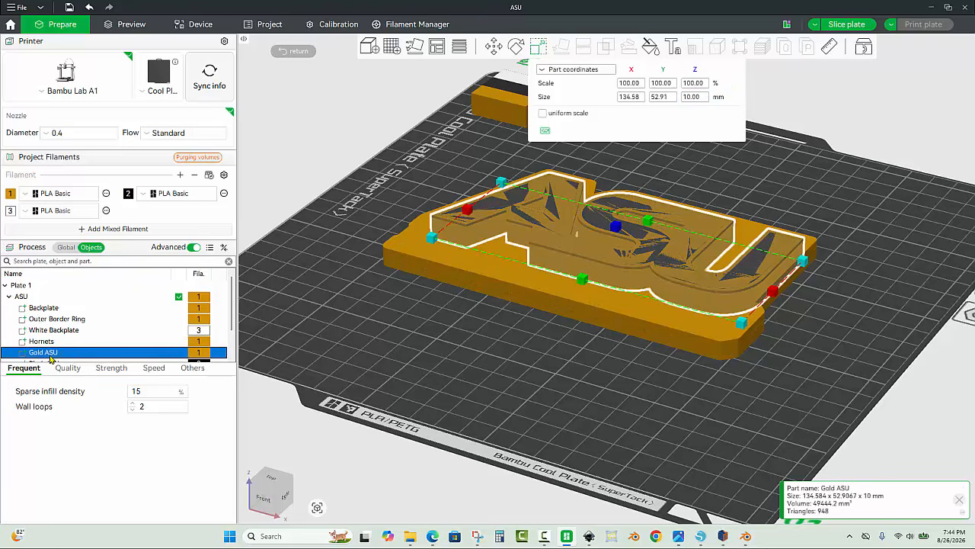
pyautogui.click(706, 99)
pyautogui.press('BackSpace')
pyautogui.press('BackSpace')
pyautogui.press('BackSpace')
pyautogui.press('BackSpace')
pyautogui.press('BackSpace')
pyautogui.write('2')
pyautogui.press('Return')
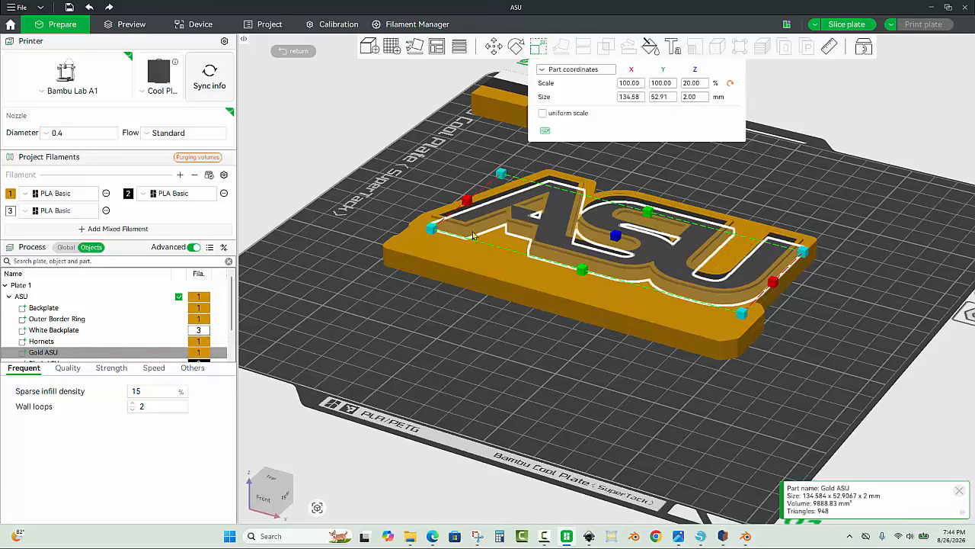
# - Set the Black ASU part's Z size to 1 mm
pyautogui.scroll(-2, 87, 348)
pyautogui.click(60, 332)
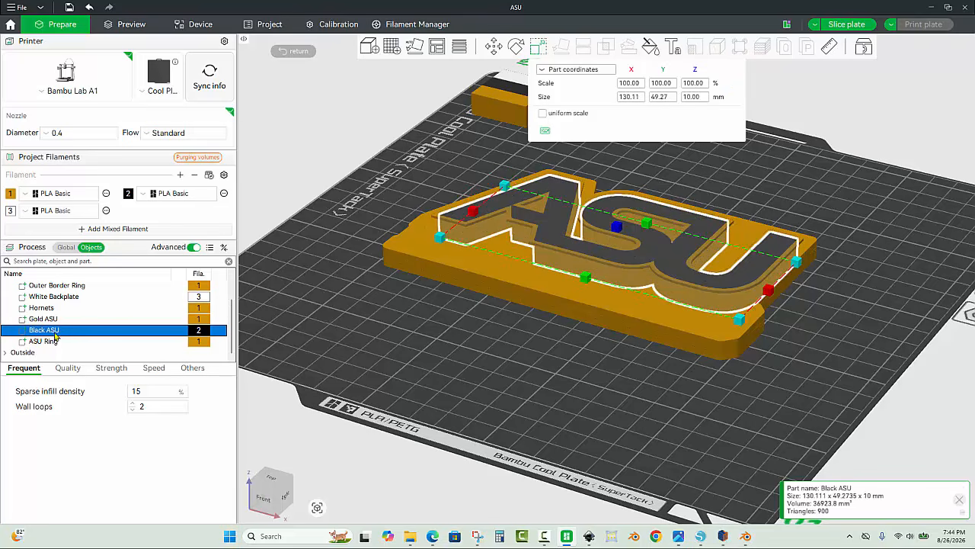
pyautogui.click(704, 99)
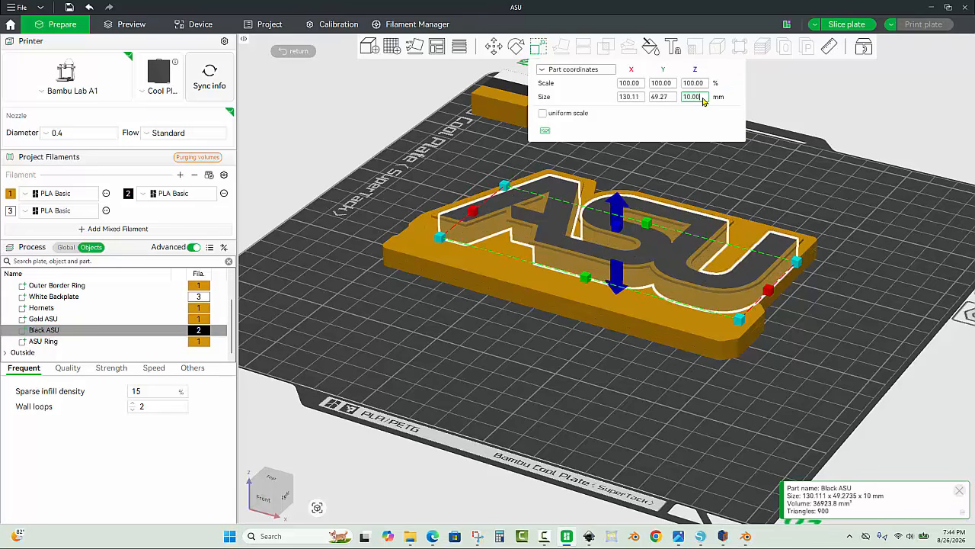
pyautogui.press('BackSpace')
pyautogui.press('BackSpace')
pyautogui.press('BackSpace')
pyautogui.press('BackSpace')
pyautogui.press('BackSpace')
pyautogui.write('1')
pyautogui.press('Return')
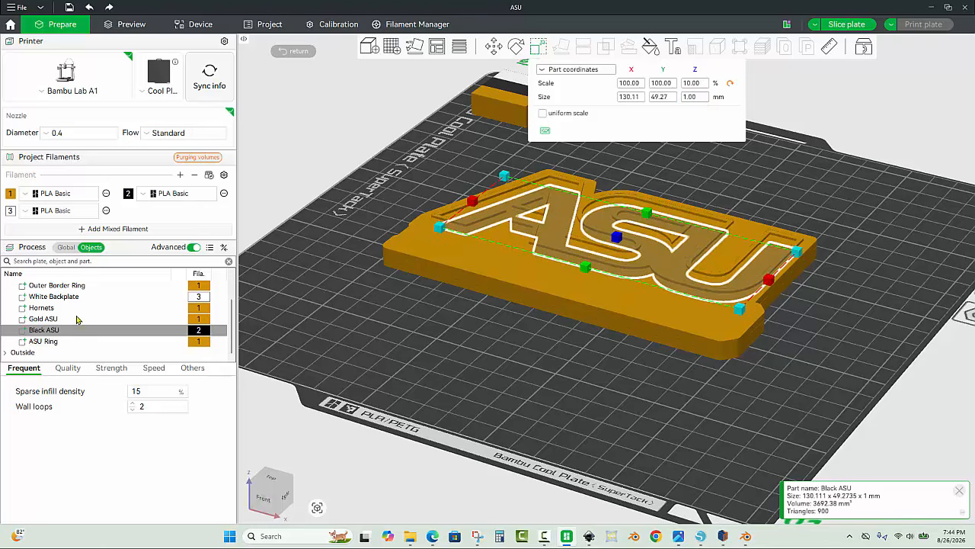
# - Set the ASU Ring part's Z size to 2 mm and clear the selection
pyautogui.click(54, 342)
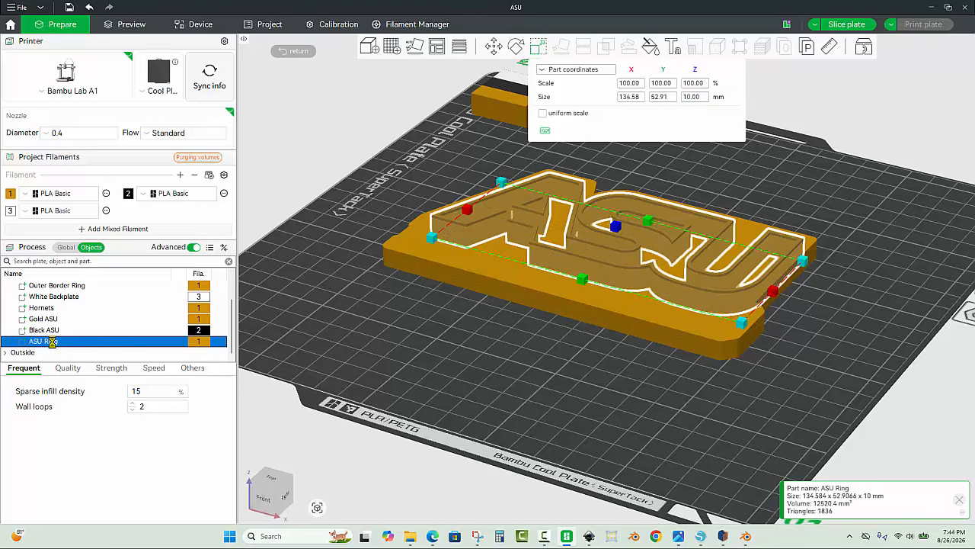
pyautogui.click(701, 98)
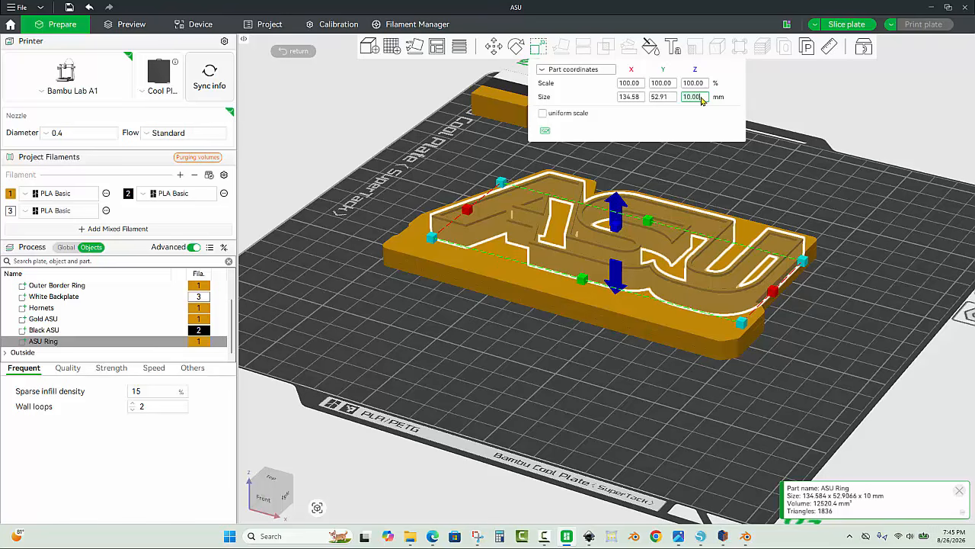
pyautogui.press('BackSpace')
pyautogui.press('BackSpace')
pyautogui.press('BackSpace')
pyautogui.press('BackSpace')
pyautogui.press('BackSpace')
pyautogui.write('2')
pyautogui.press('Return')
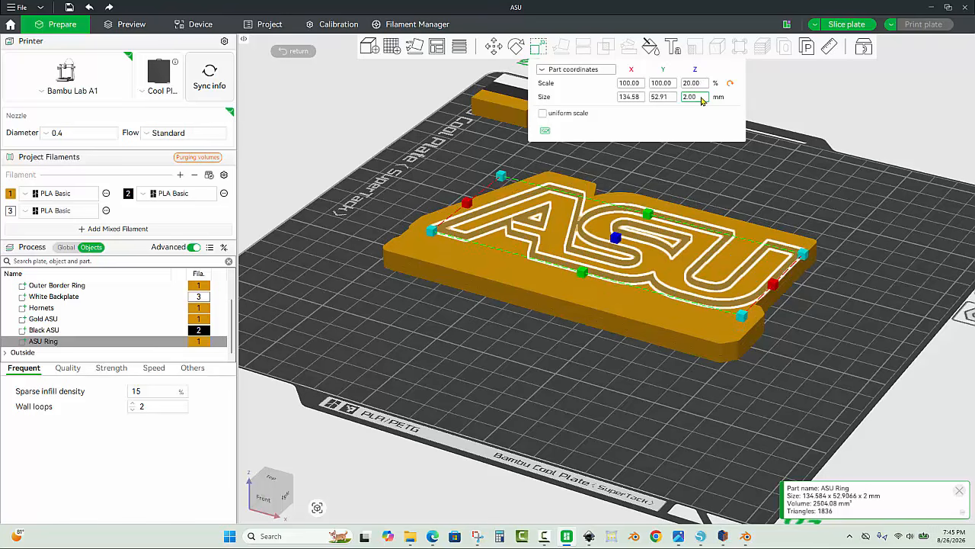
pyautogui.click(532, 324)
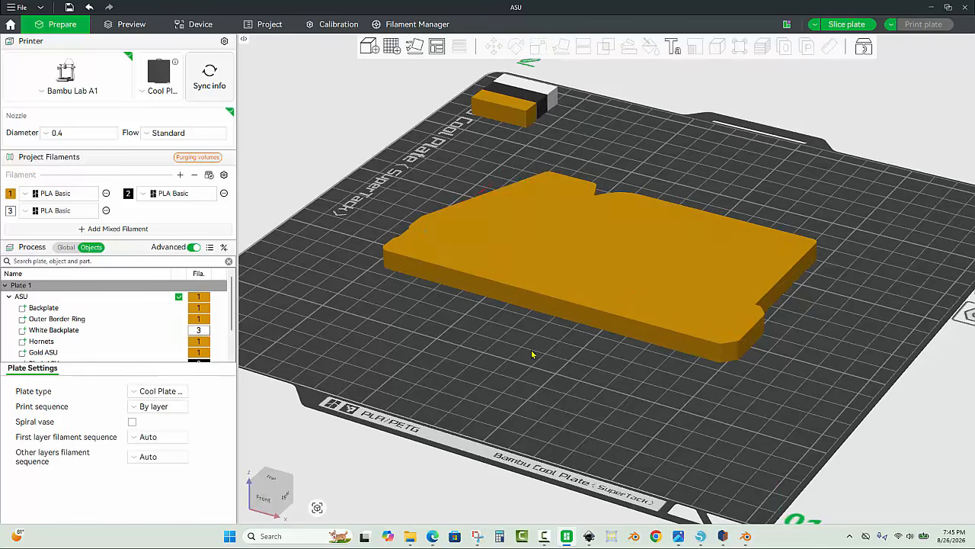
pyautogui.moveTo(531, 352)
pyautogui.mouseDown()
pyautogui.moveTo(472, 326)
pyautogui.moveTo(455, 334)
pyautogui.moveTo(466, 349)
pyautogui.moveTo(536, 367)
pyautogui.moveTo(525, 344)
pyautogui.mouseUp()
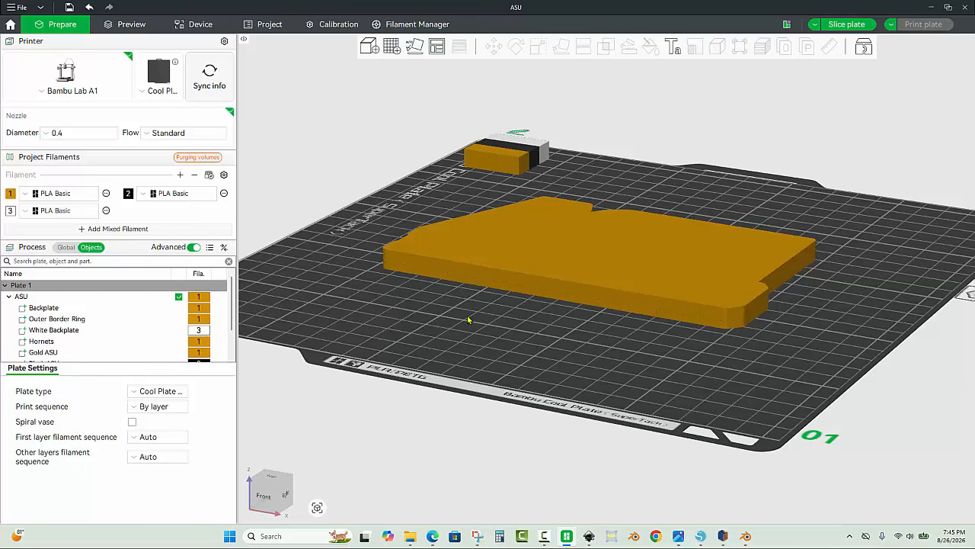
pyautogui.moveTo(468, 322); pyautogui.dragTo(470, 327)
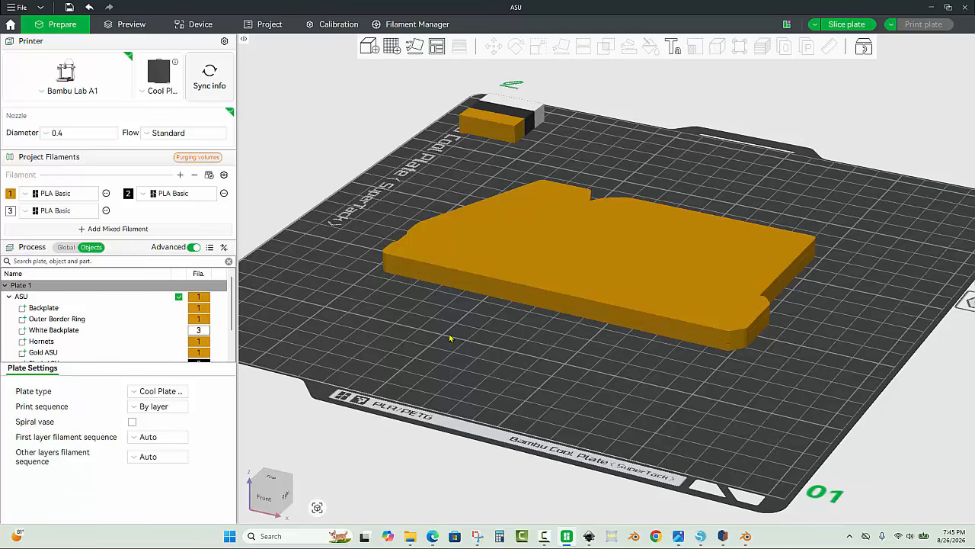
# - Move the Outer Border Ring part to a Z position of 9 mm
pyautogui.click(59, 321)
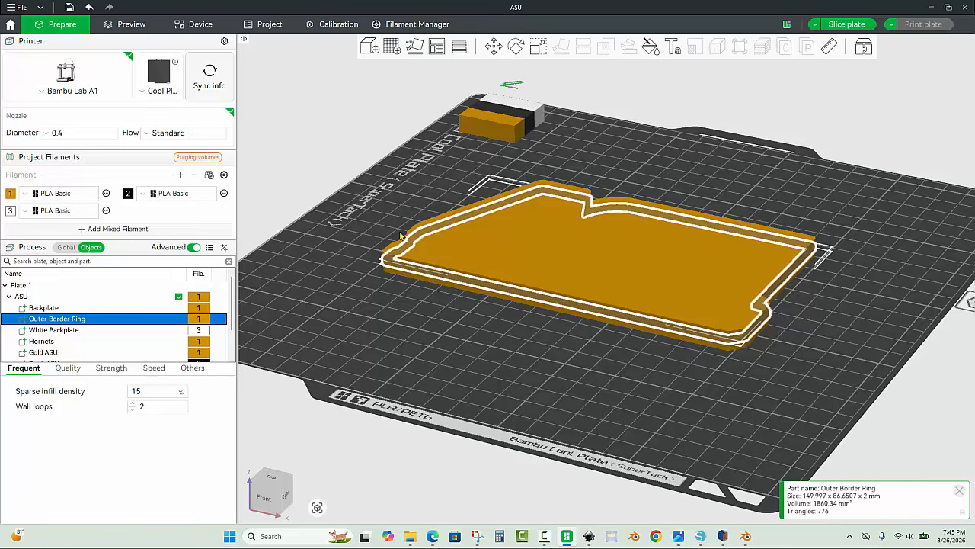
pyautogui.click(493, 48)
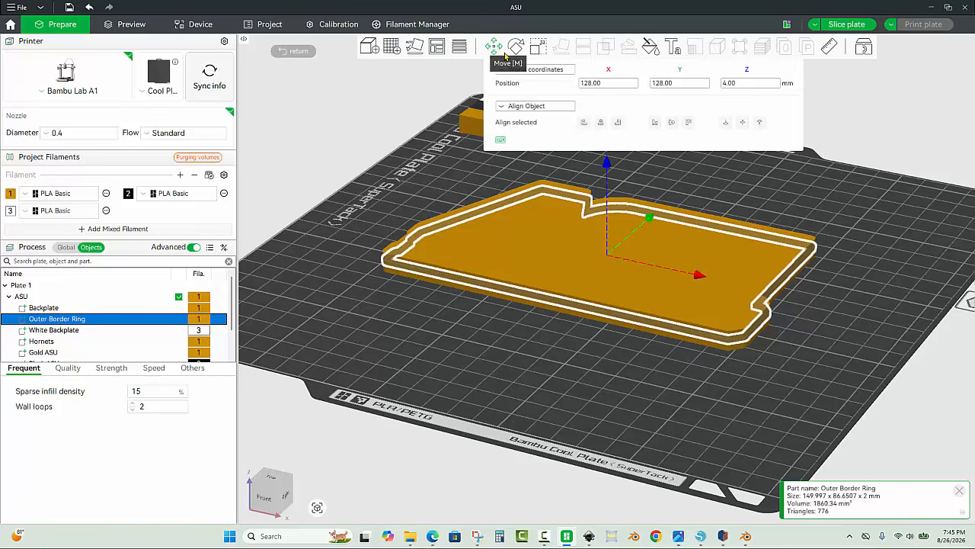
pyautogui.click(759, 84)
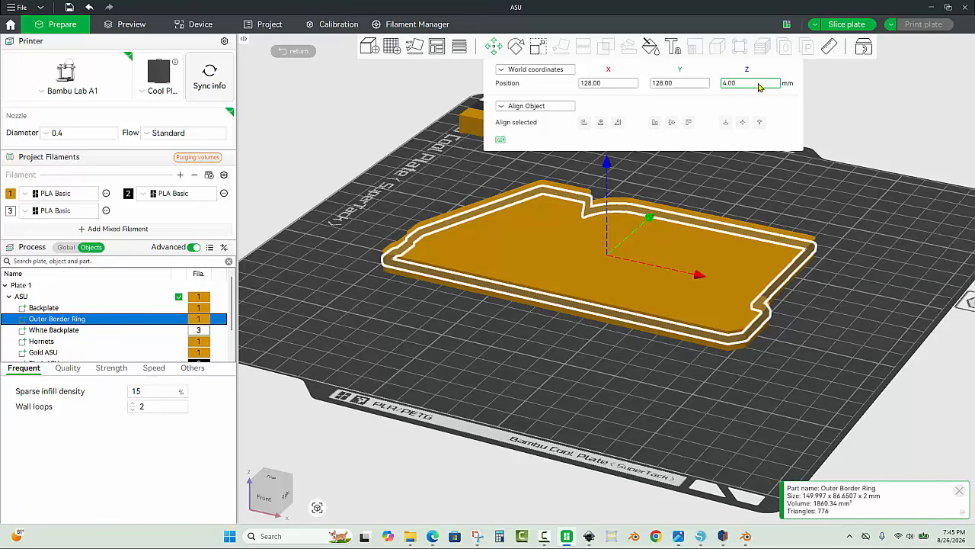
pyautogui.click(758, 85)
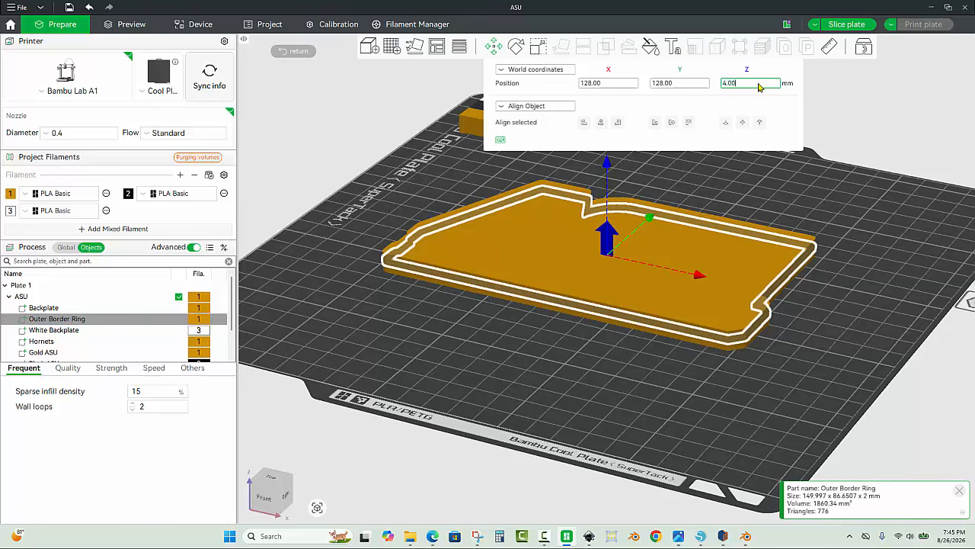
pyautogui.write('9')
pyautogui.press('Return')
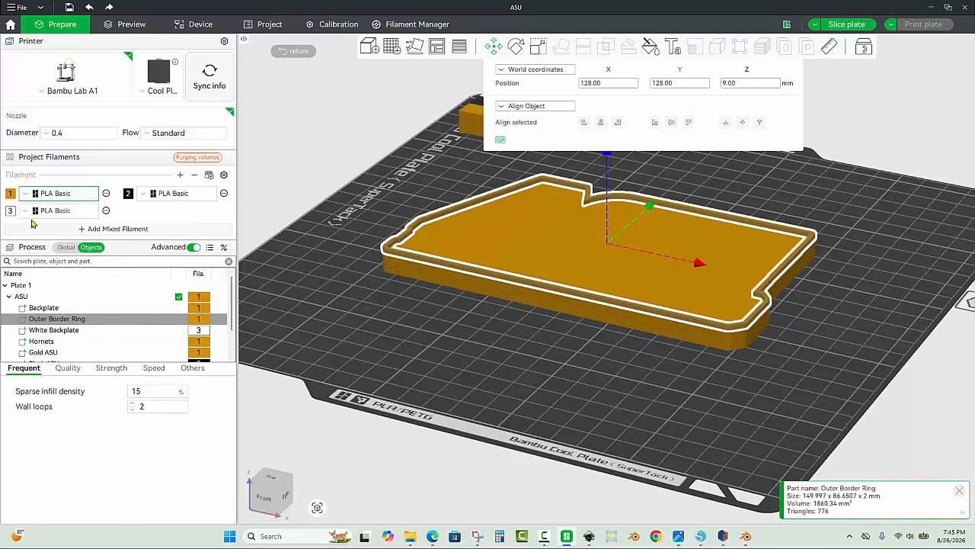
# - Move the White Backplate part to a Z position of 8 mm and clear the selection
pyautogui.click(47, 331)
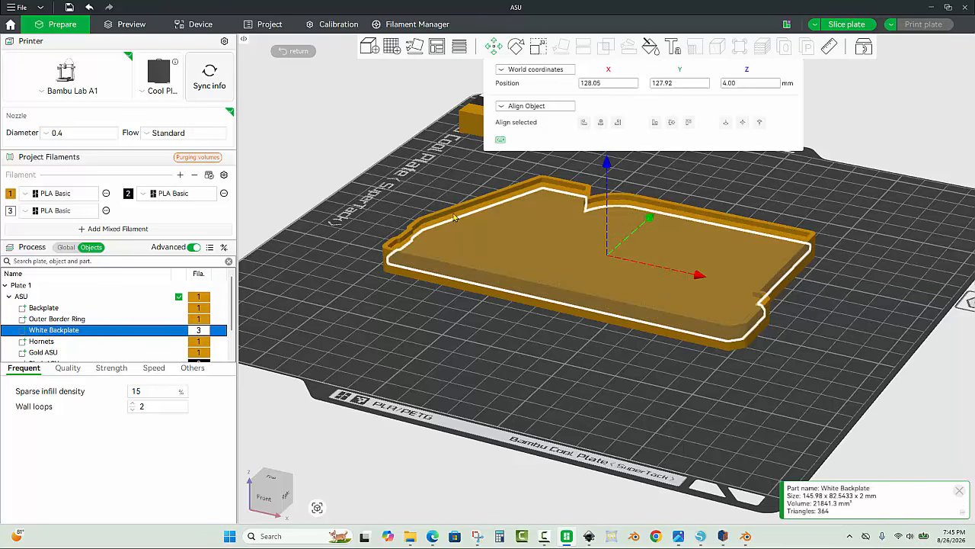
pyautogui.click(753, 84)
pyautogui.write('8')
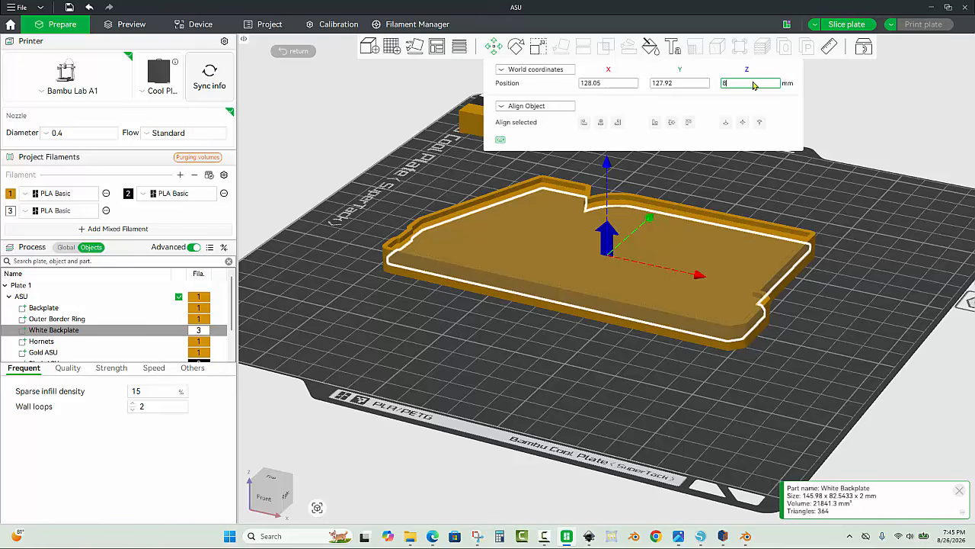
pyautogui.press('Return')
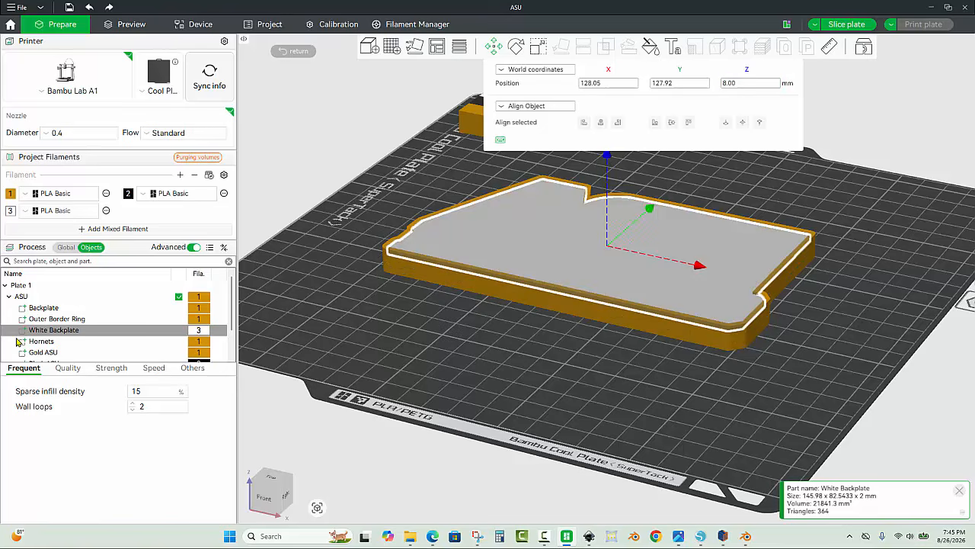
pyautogui.click(403, 320)
# - Raise the Hornets lettering part to a Z position of 11.5 mm and clear the selection
pyautogui.scroll(2, 585, 158)
pyautogui.scroll(2, 585, 159)
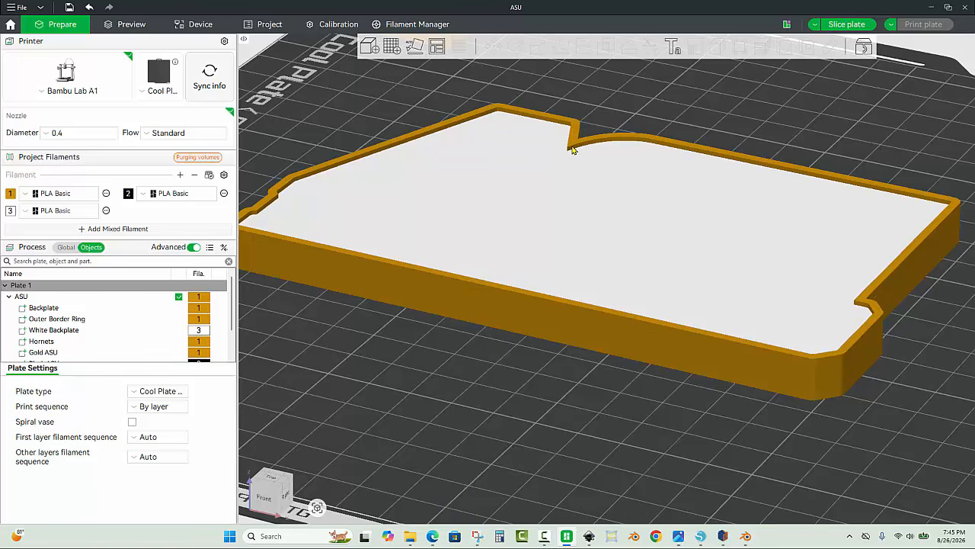
pyautogui.scroll(-3, 694, 153)
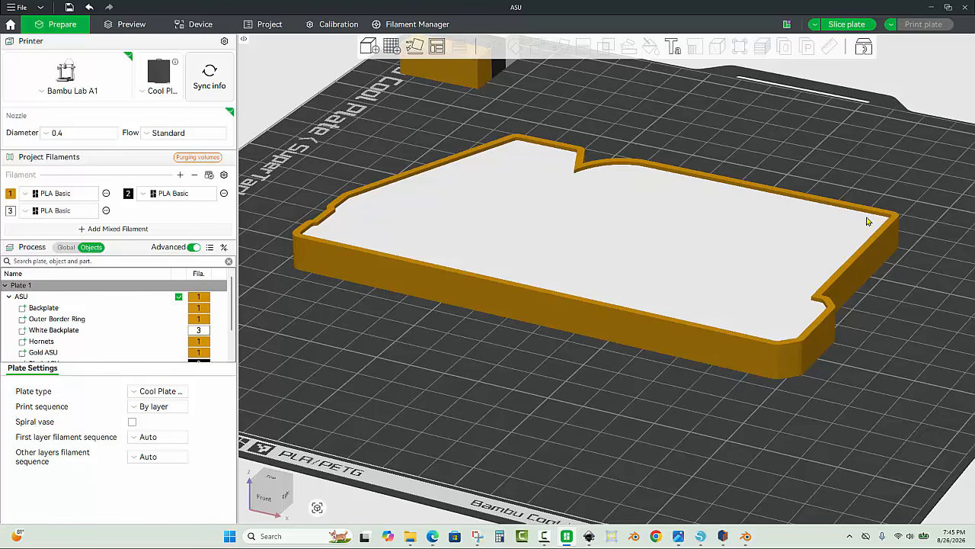
pyautogui.scroll(-2, 817, 300)
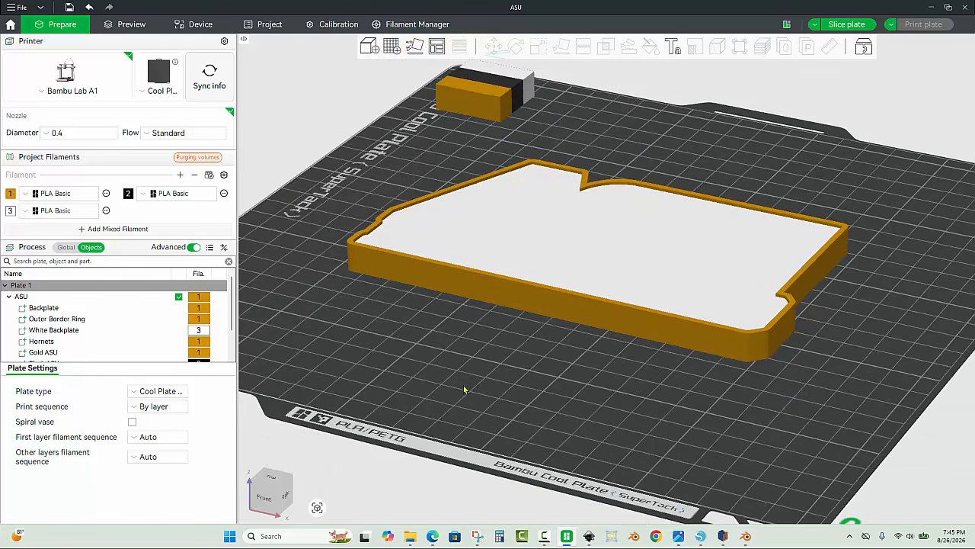
pyautogui.click(42, 342)
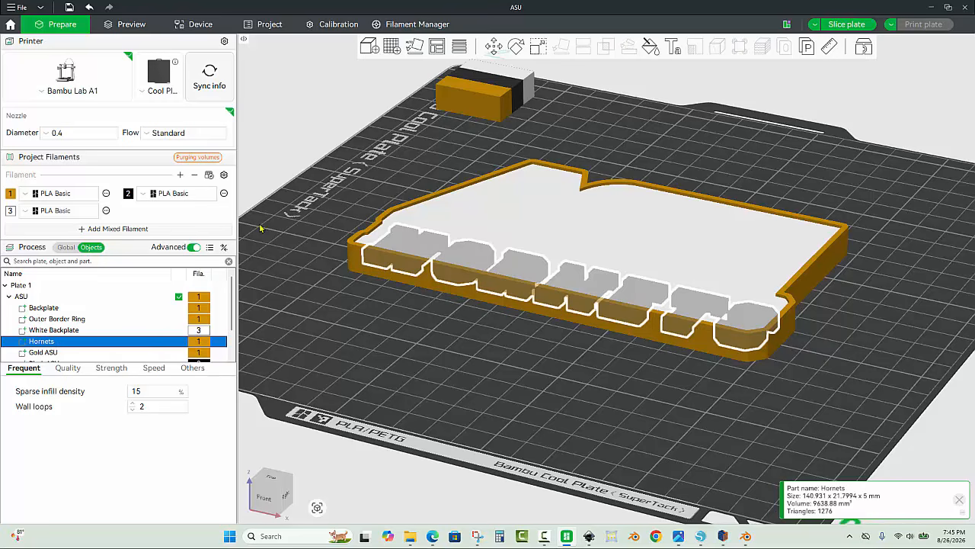
pyautogui.click(765, 84)
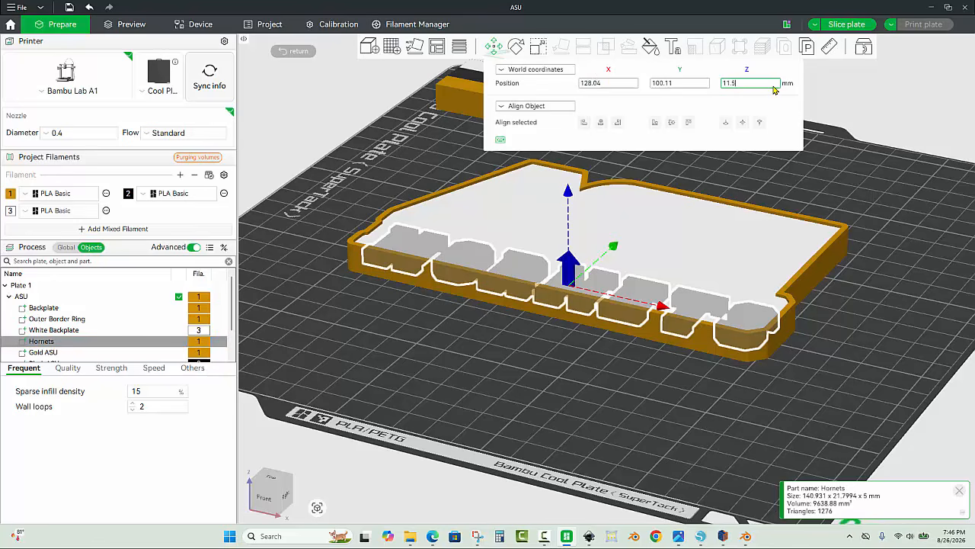
pyautogui.press('Return')
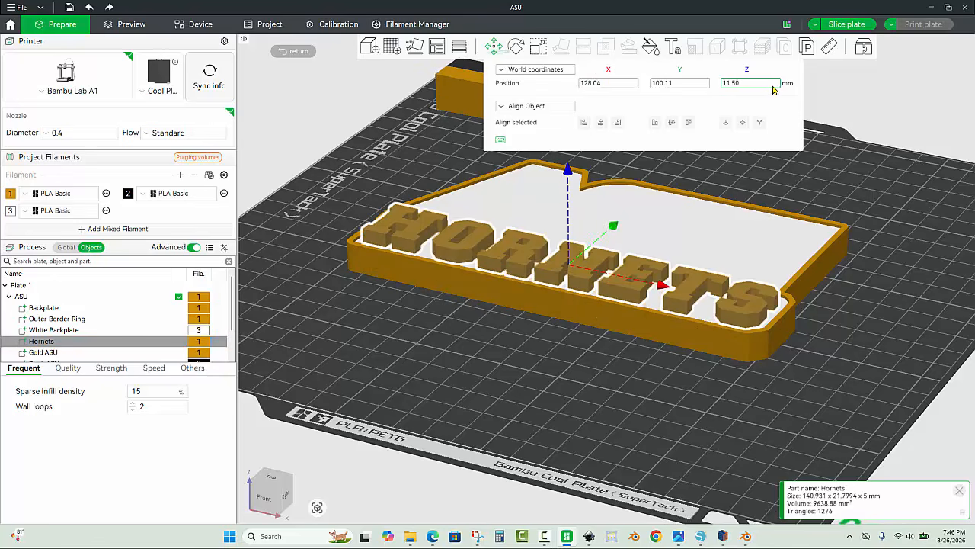
pyautogui.click(473, 329)
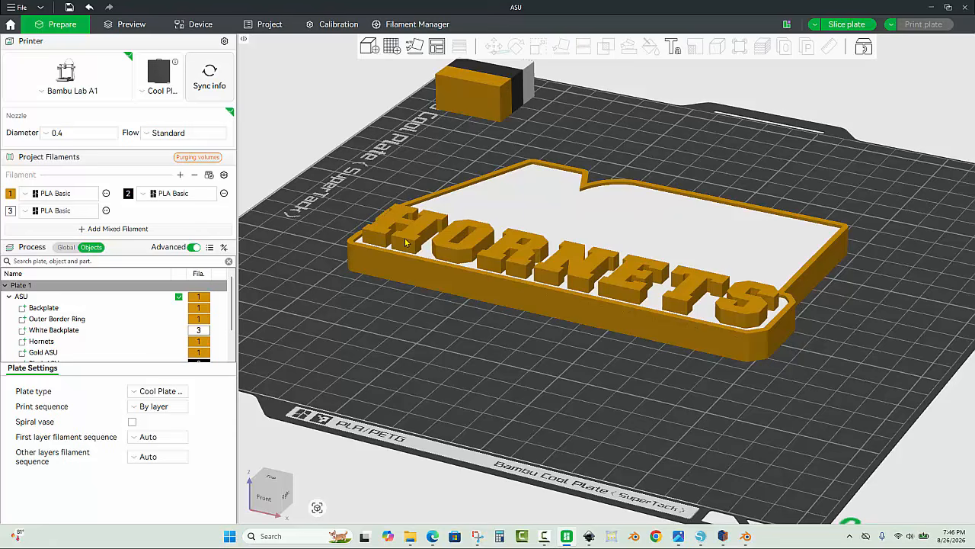
# - Move the Gold ASU part to a Z position of 10 mm
pyautogui.click(56, 353)
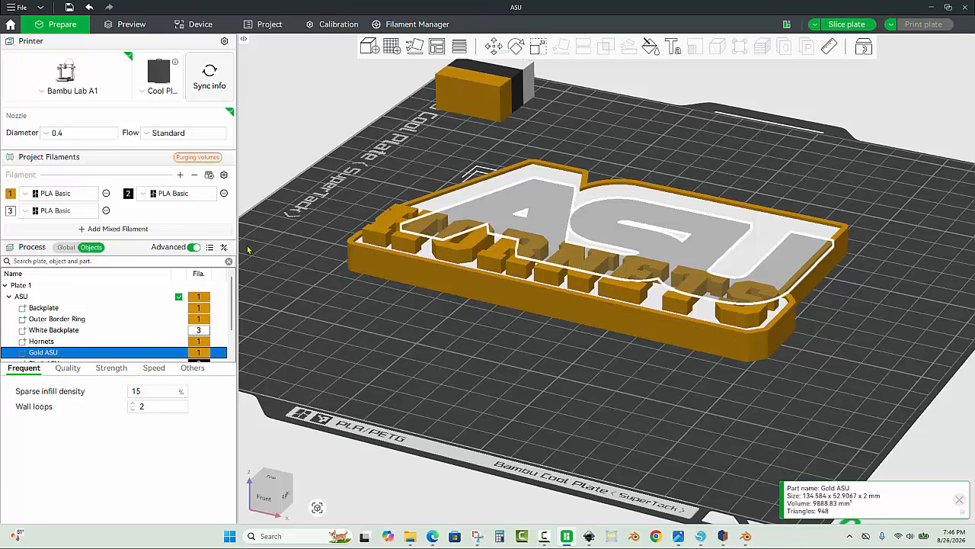
pyautogui.click(494, 47)
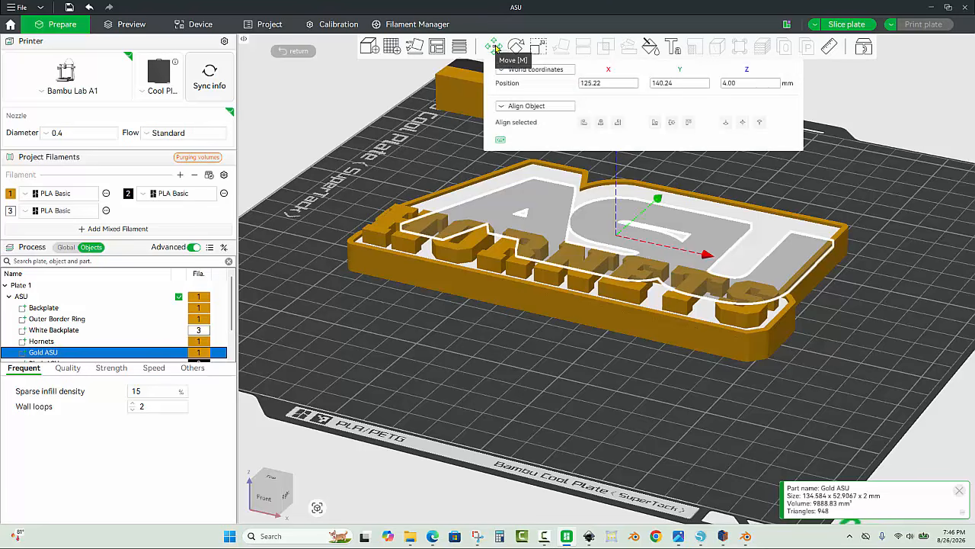
pyautogui.press('F2')
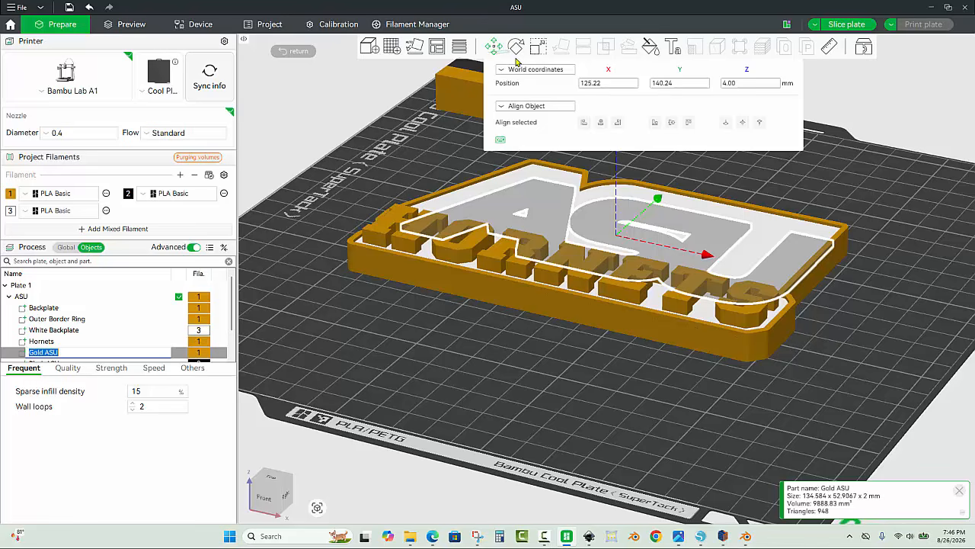
pyautogui.press('Return')
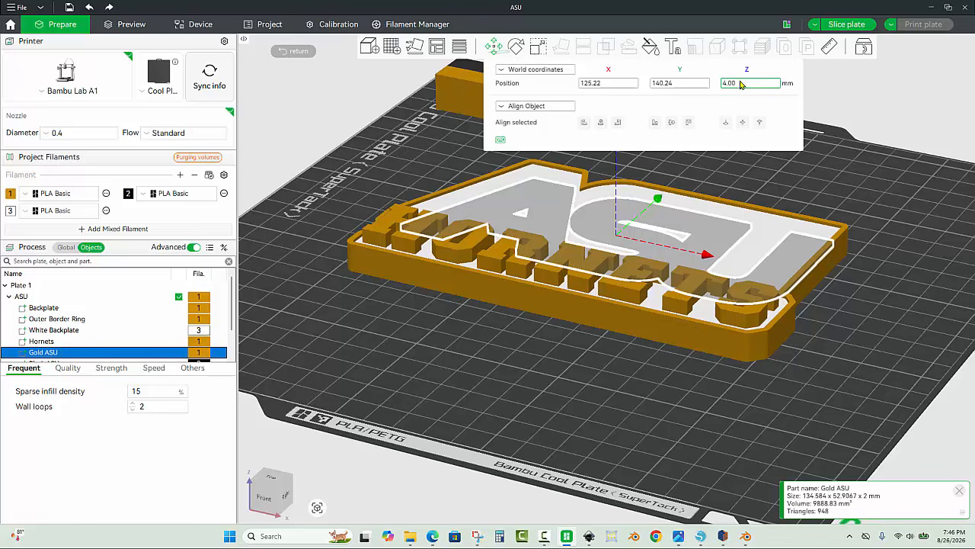
pyautogui.click(746, 86)
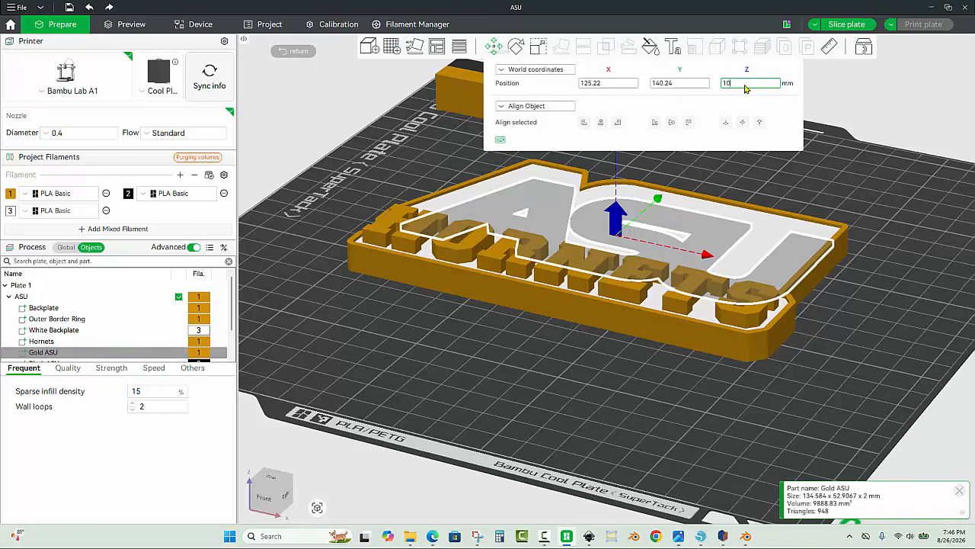
pyautogui.write('10')
pyautogui.press('Return')
# - Move the Black ASU part to a Z position of 11 mm
pyautogui.scroll(-1, 47, 327)
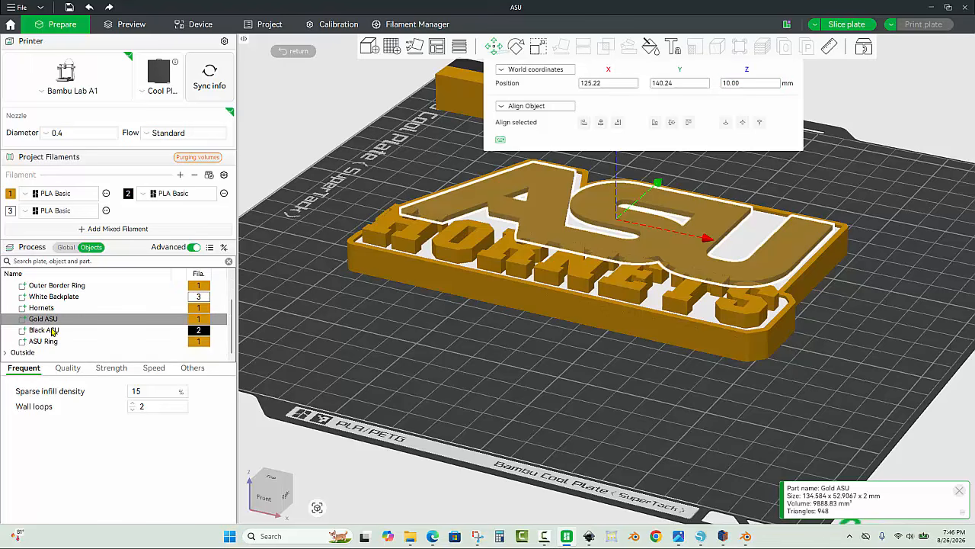
pyautogui.click(48, 330)
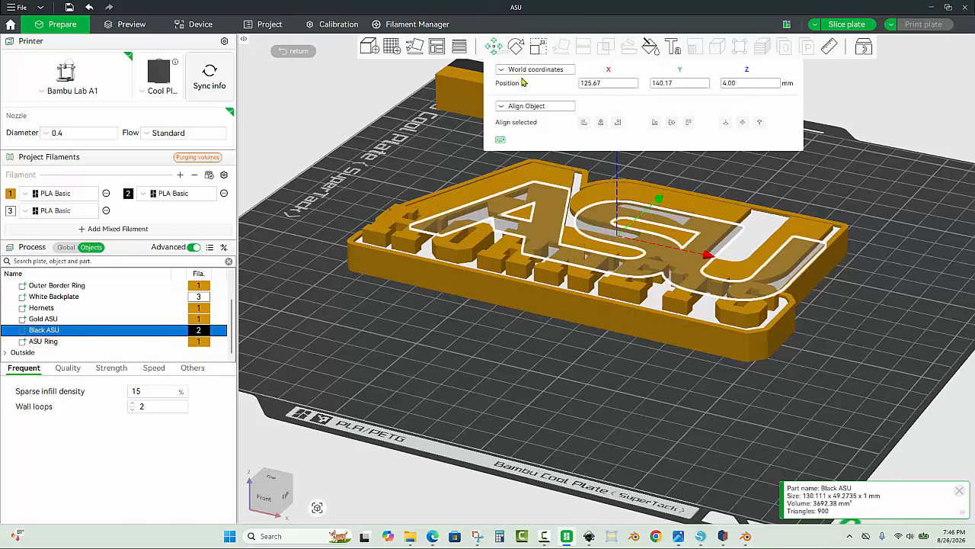
pyautogui.click(760, 84)
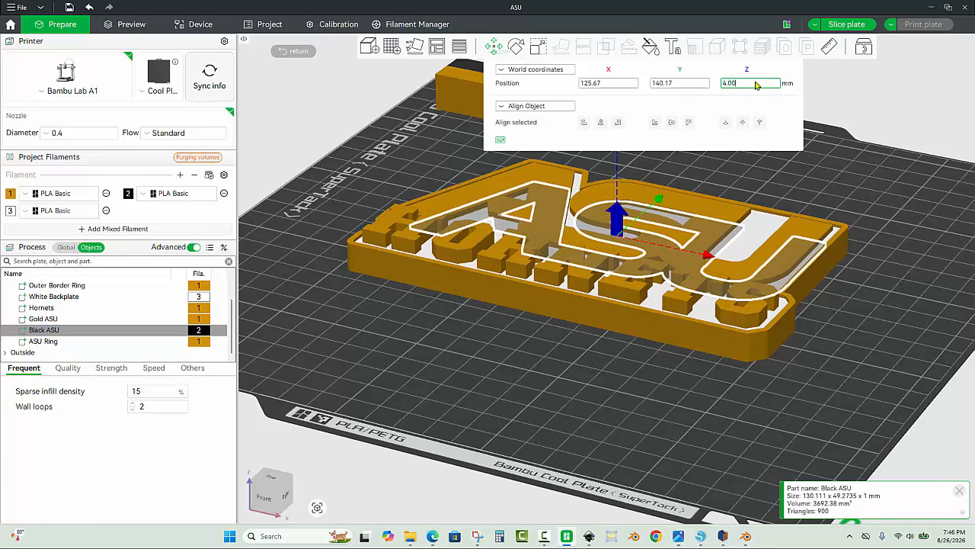
pyautogui.write('11')
pyautogui.press('Return')
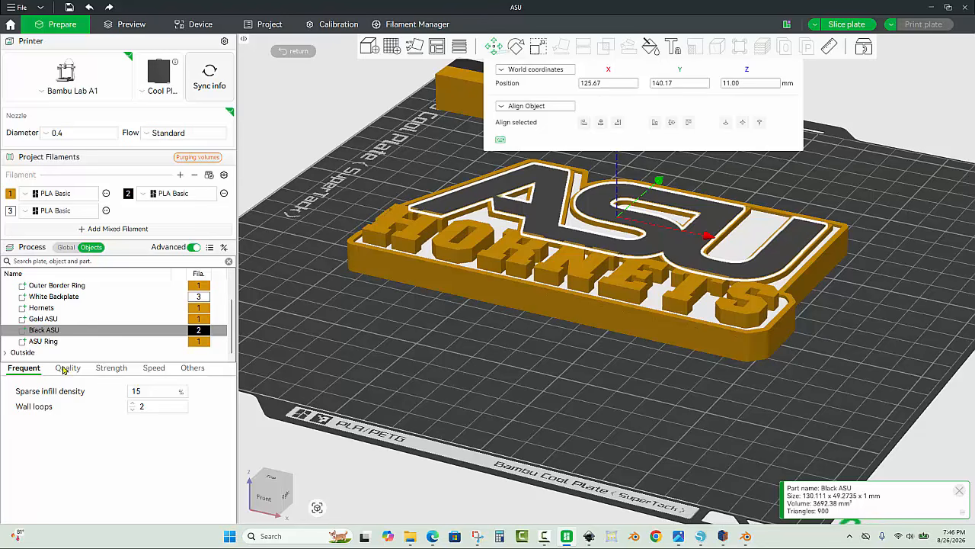
# - Move the ASU Ring part to a Z position of 12 mm and clear the selection
pyautogui.click(46, 342)
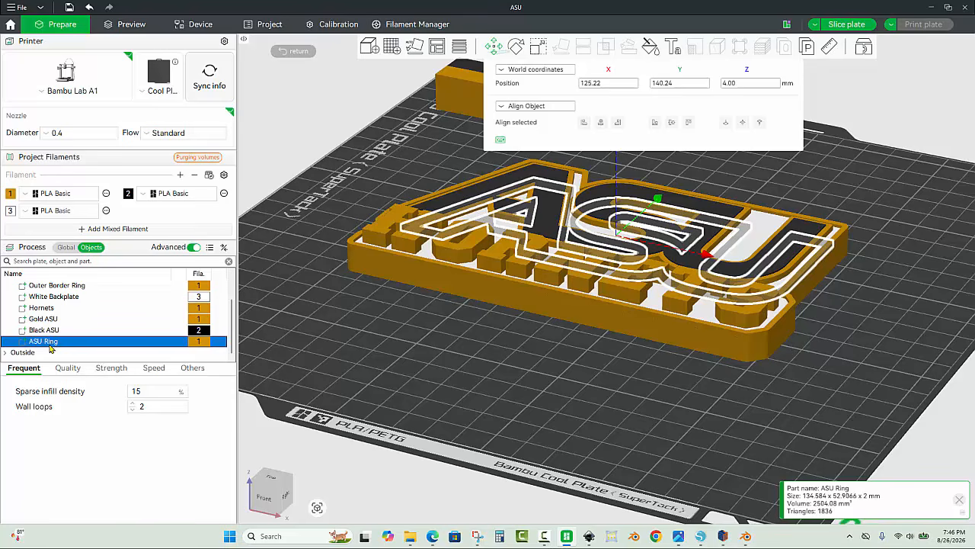
pyautogui.click(745, 83)
pyautogui.press('Return')
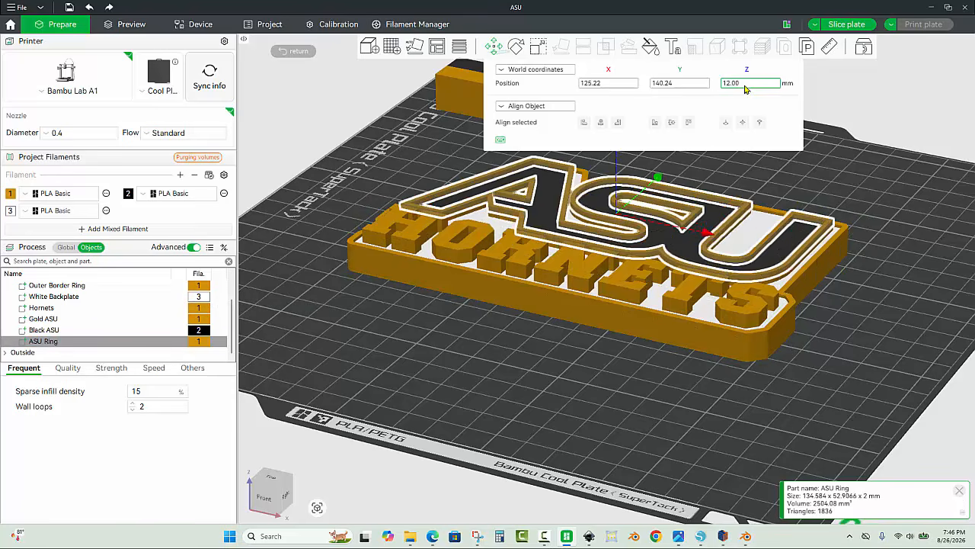
pyautogui.click(417, 328)
# - Examine the stacked logo layers from the side and from above, checking how high the ASU Ring sits over the black letters
pyautogui.press('6')
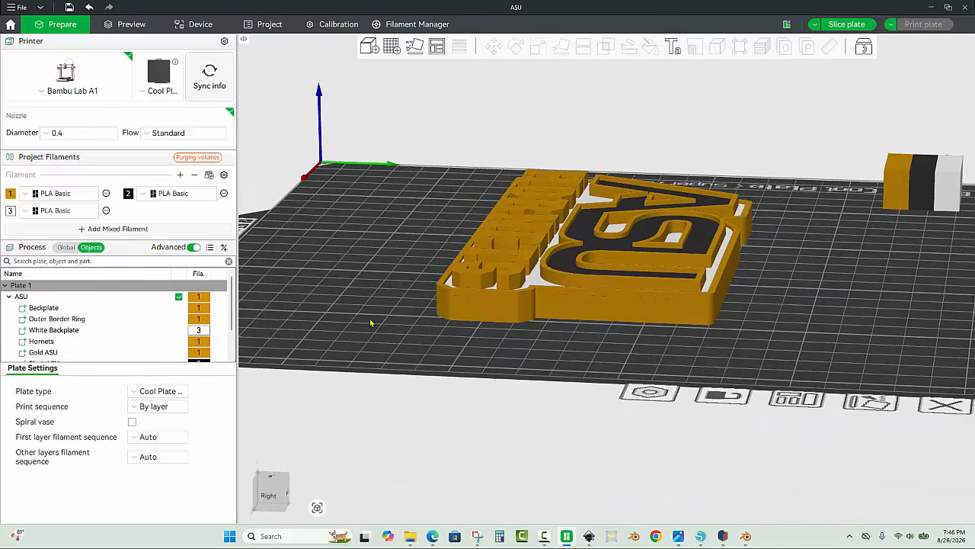
pyautogui.moveTo(345, 309); pyautogui.dragTo(418, 326)
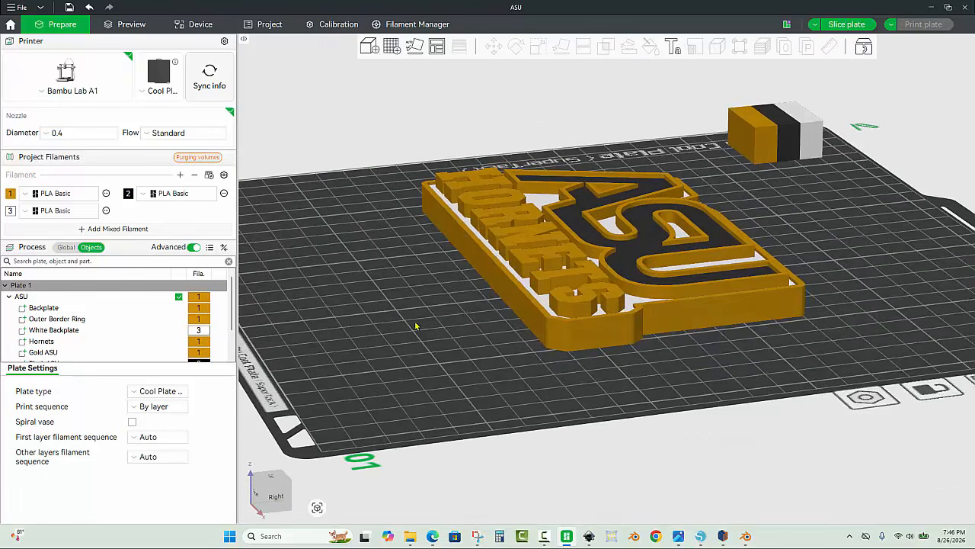
pyautogui.scroll(5, 655, 257)
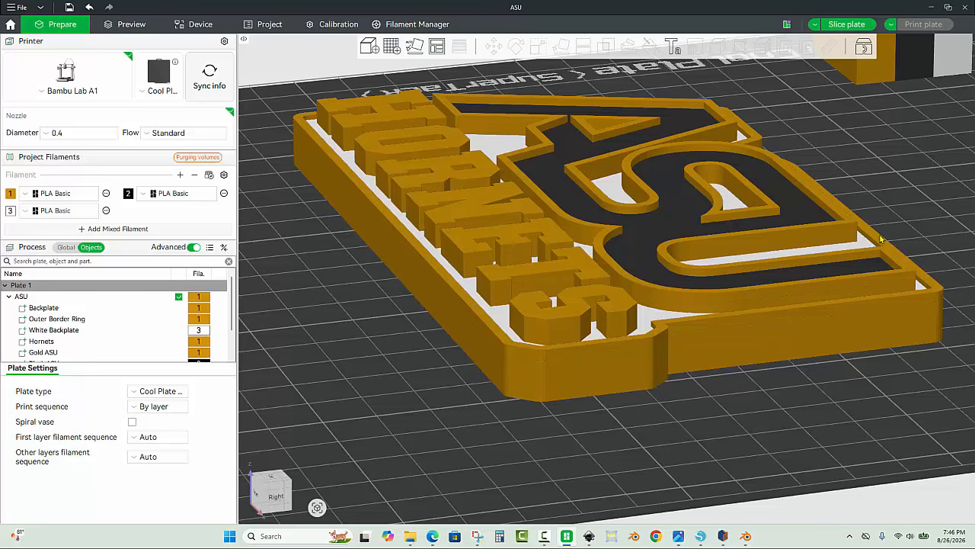
pyautogui.scroll(-3, 547, 339)
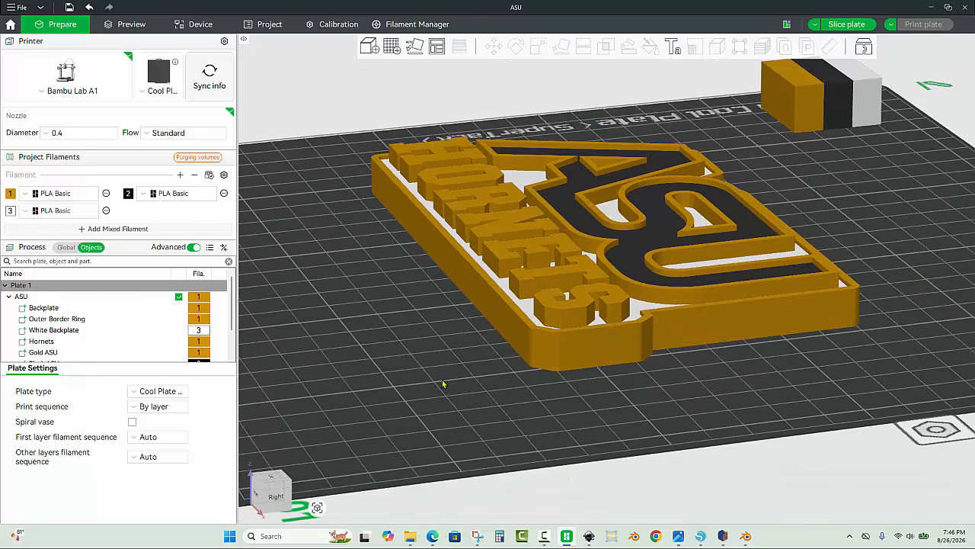
pyautogui.moveTo(442, 380); pyautogui.dragTo(642, 395)
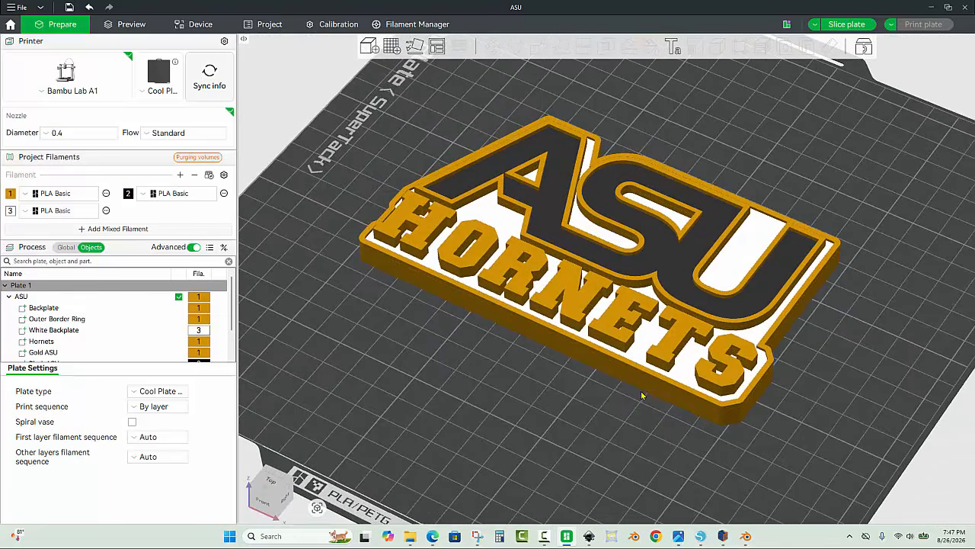
pyautogui.scroll(1, 742, 340)
pyautogui.scroll(1, 728, 275)
pyautogui.scroll(1, 736, 162)
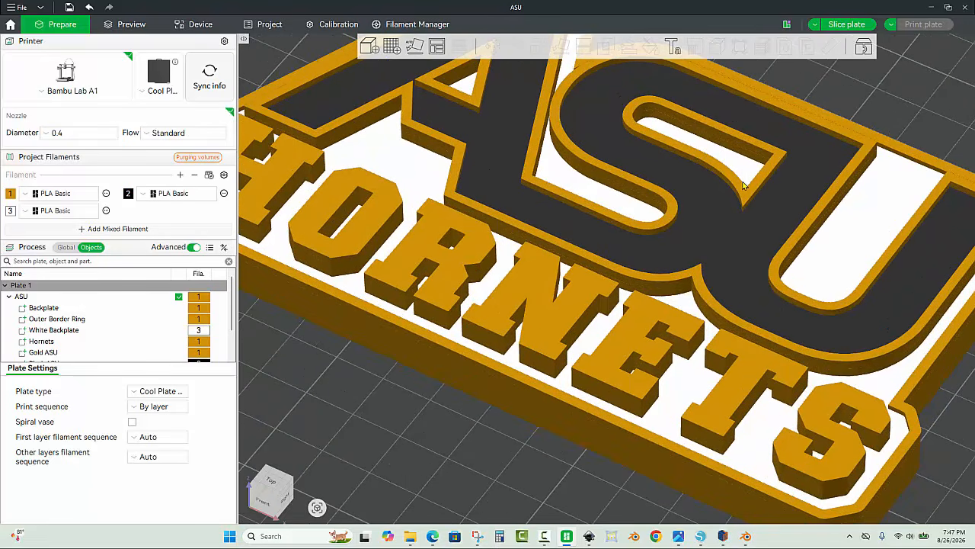
# - Set the ASU Ring part's Z position to 11.5 mm
pyautogui.click(743, 191)
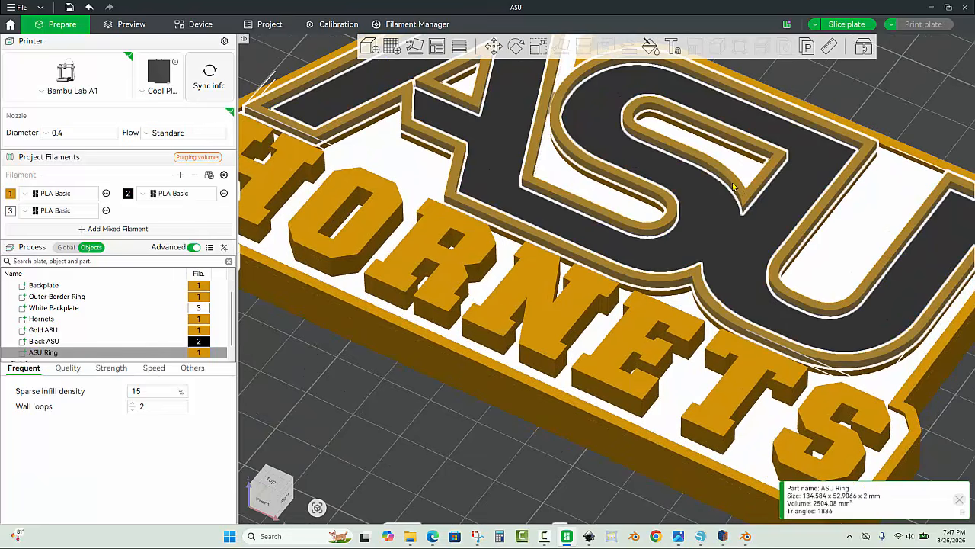
pyautogui.click(495, 48)
pyautogui.click(750, 85)
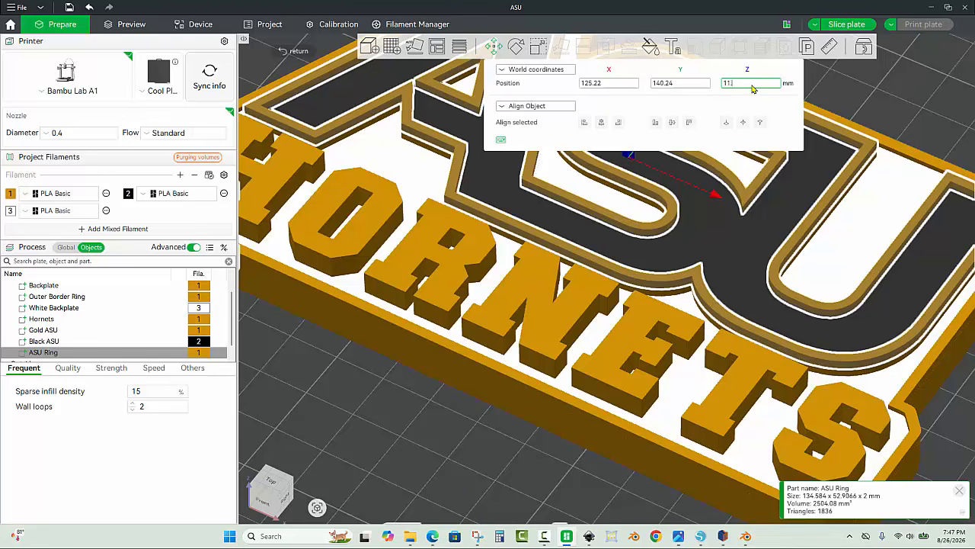
pyautogui.write('11.5')
pyautogui.press('Return')
pyautogui.scroll(-1, 808, 99)
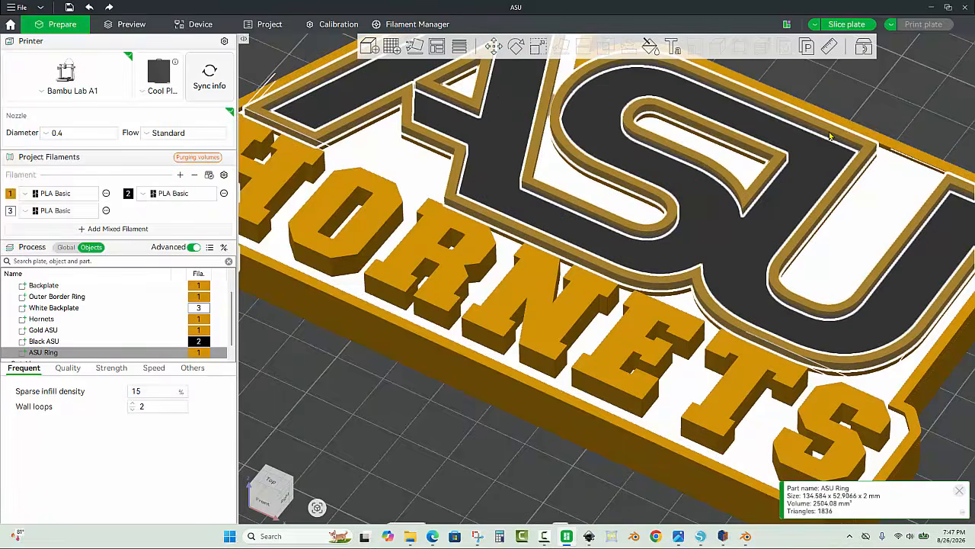
# - Clear the selection and examine the stacked ASU Hornets logo from several angles and the whole plate
pyautogui.click(837, 103)
pyautogui.scroll(-3, 585, 213)
pyautogui.moveTo(403, 386); pyautogui.dragTo(392, 375)
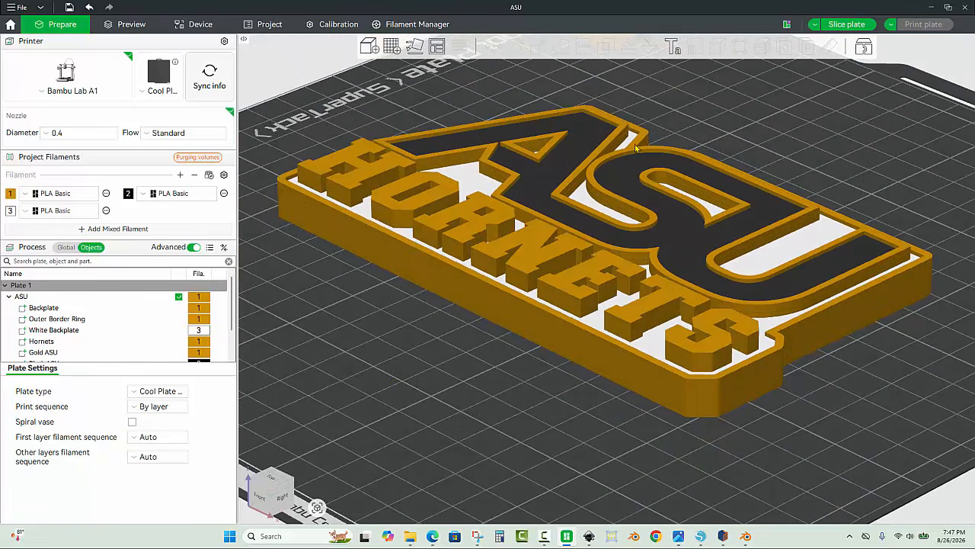
pyautogui.moveTo(773, 163); pyautogui.dragTo(799, 175)
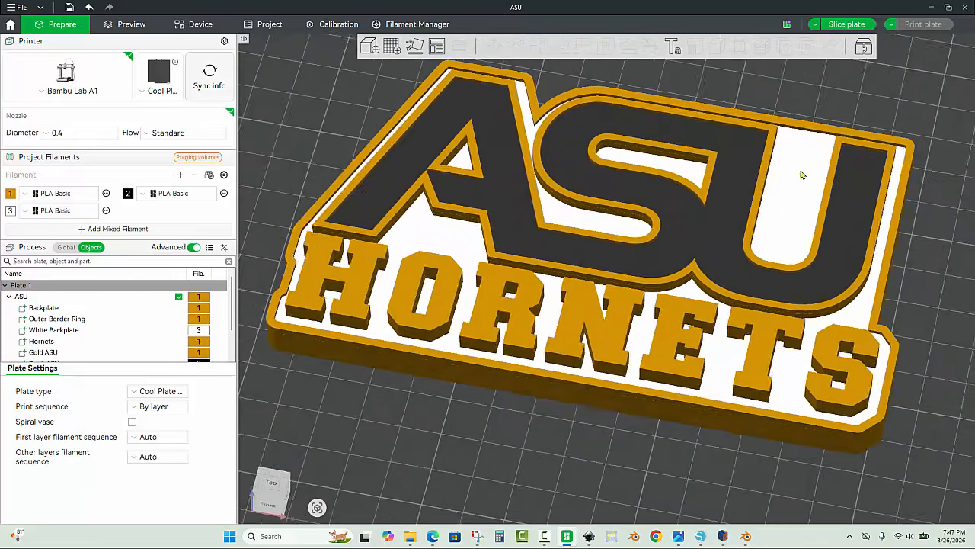
pyautogui.scroll(3, 817, 180)
pyautogui.scroll(-5, 817, 180)
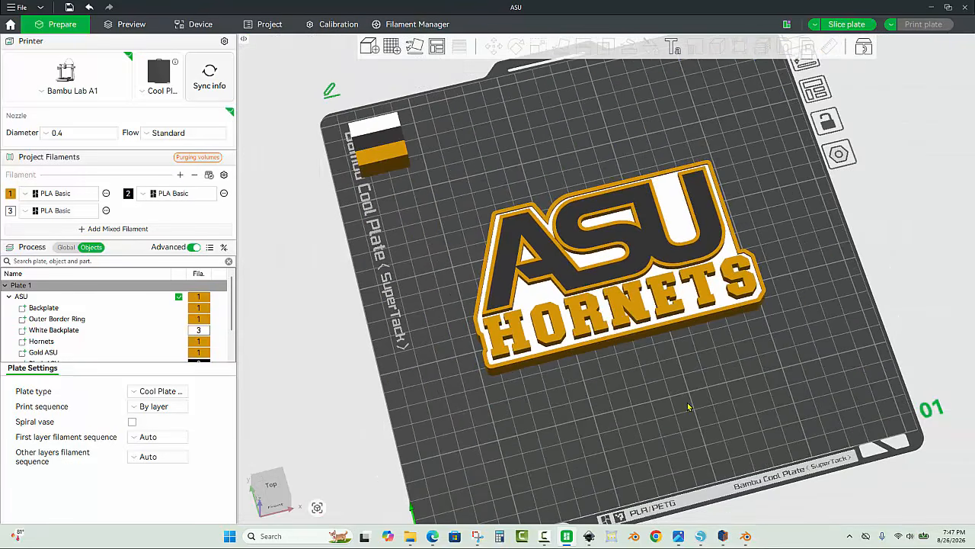
pyautogui.moveTo(677, 397); pyautogui.dragTo(650, 380)
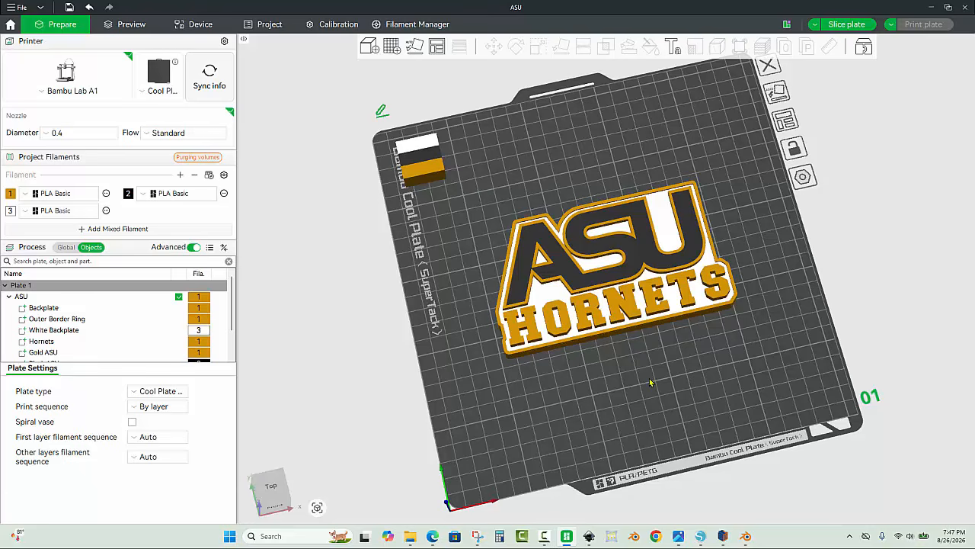
# - Import the chain-link and ring model found by searching the Desktop for "jack", and move all its pieces onto plate 2
pyautogui.hotkey('ctrl', 'i')
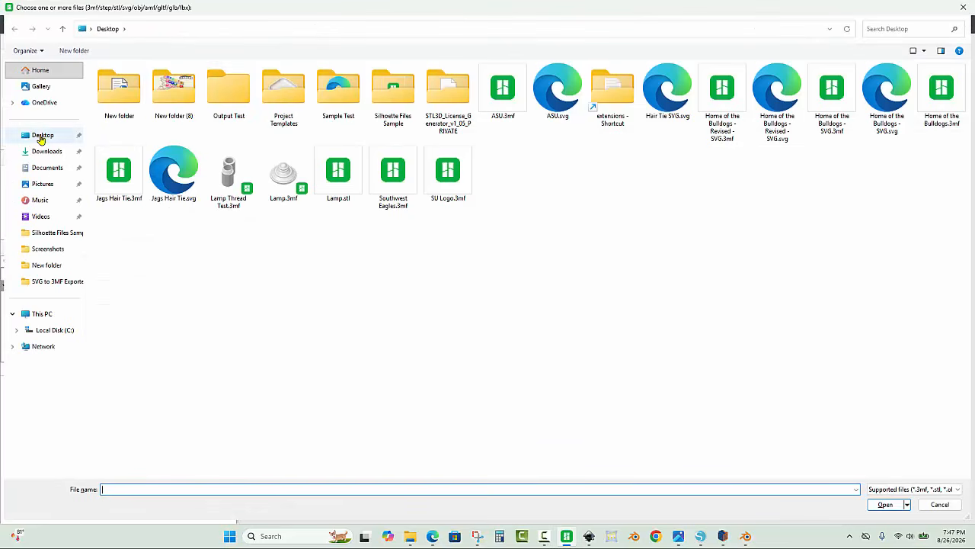
pyautogui.click(42, 137)
pyautogui.click(908, 29)
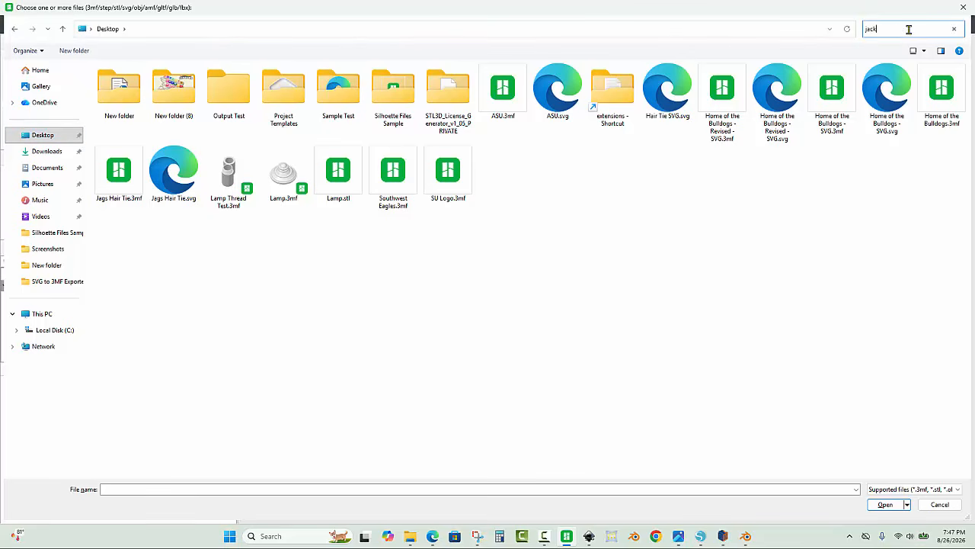
pyautogui.write('jack')
pyautogui.doubleClick(448, 95)
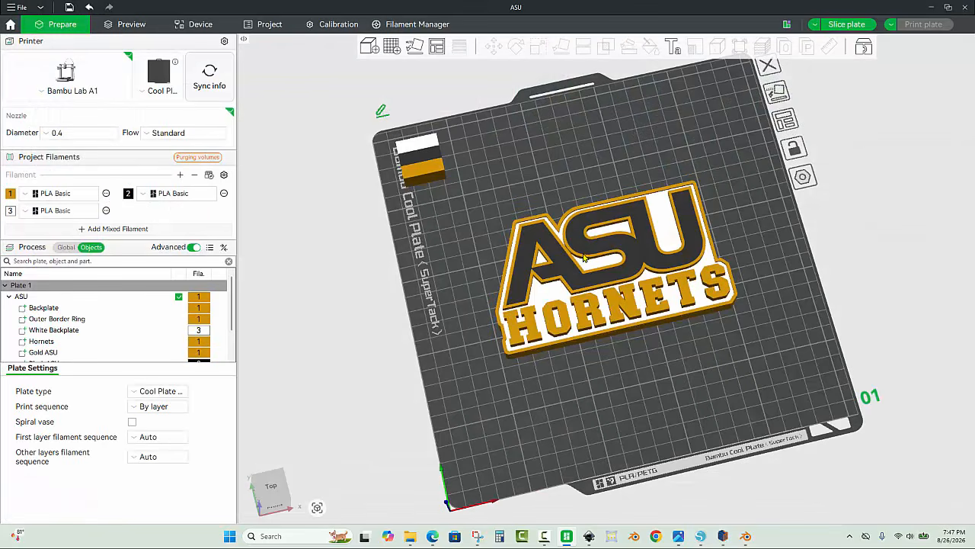
pyautogui.click(520, 312)
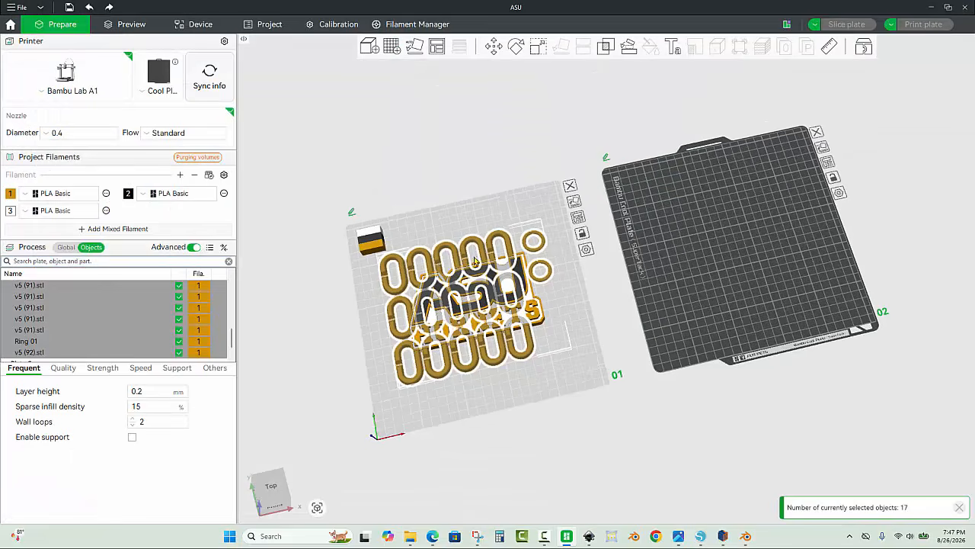
pyautogui.moveTo(512, 237); pyautogui.dragTo(777, 182)
pyautogui.click(592, 195)
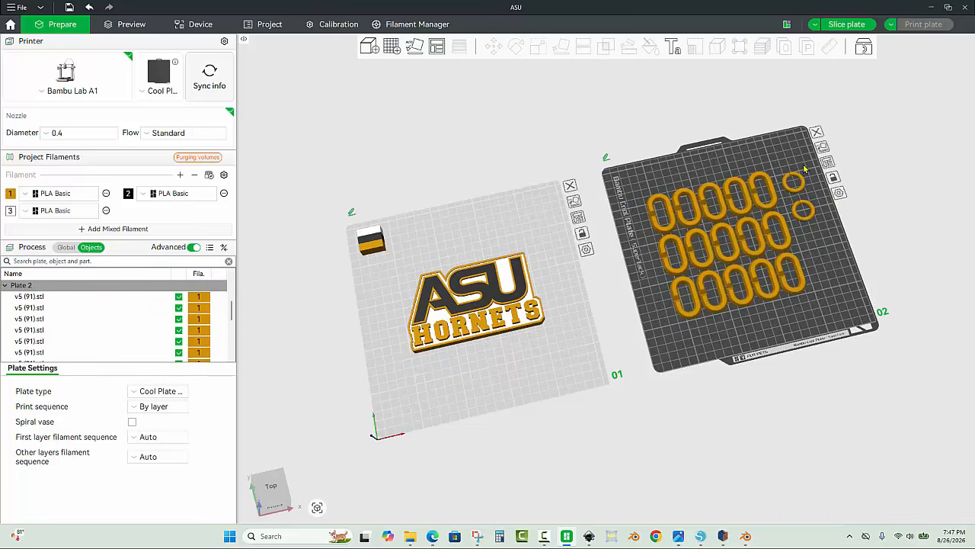
# - Move one Ring 01 object from plate 2 to plate 1 and center it on the plate
pyautogui.click(797, 180)
pyautogui.moveTo(793, 181); pyautogui.dragTo(468, 240)
pyautogui.rightClick(471, 240)
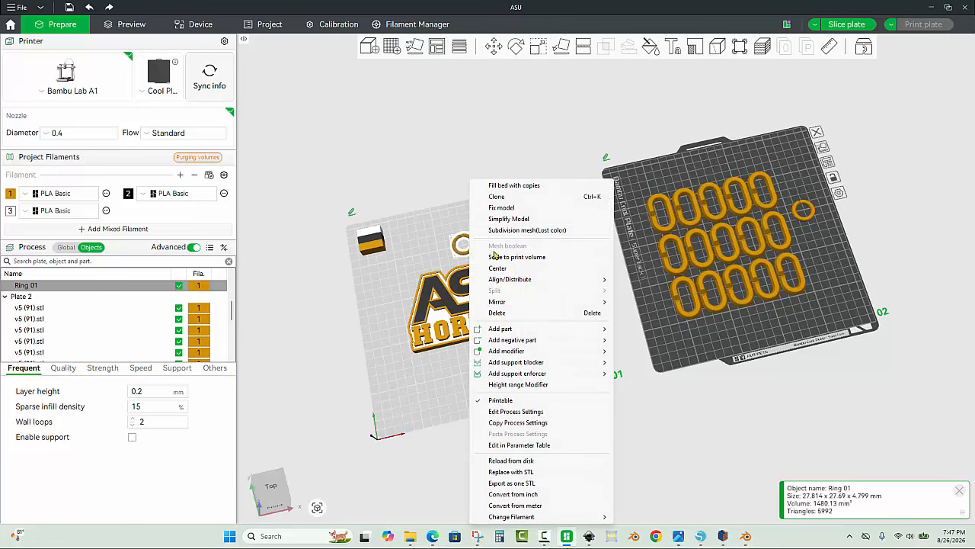
pyautogui.click(497, 268)
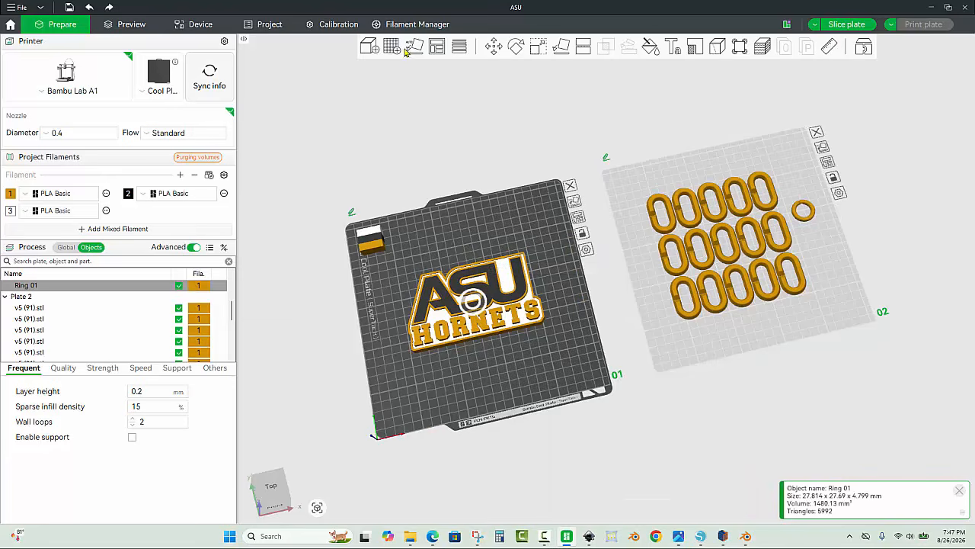
# - Move the ring along Y to about 172.55 mm, so it sticks out above the logo's upper edge as a hanging loop
pyautogui.click(494, 47)
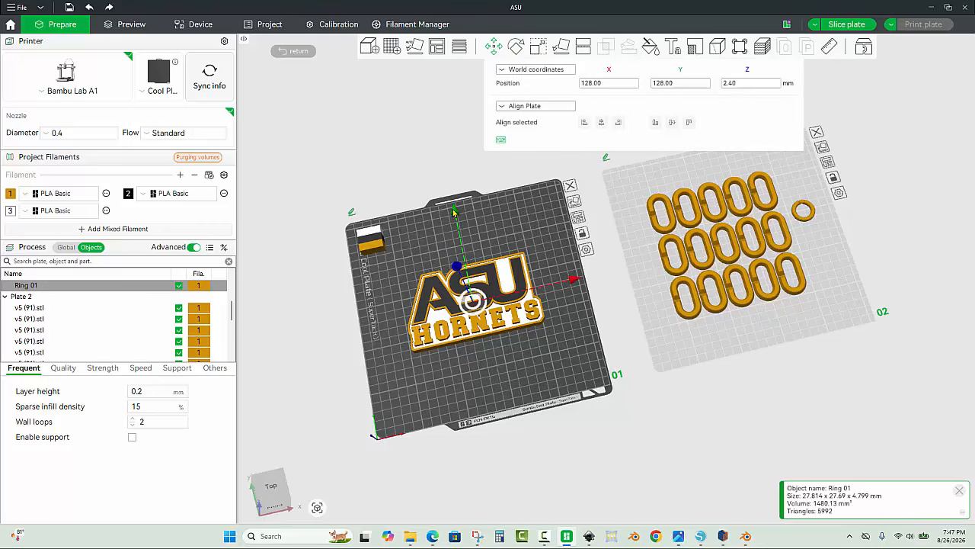
pyautogui.moveTo(454, 212); pyautogui.dragTo(448, 178)
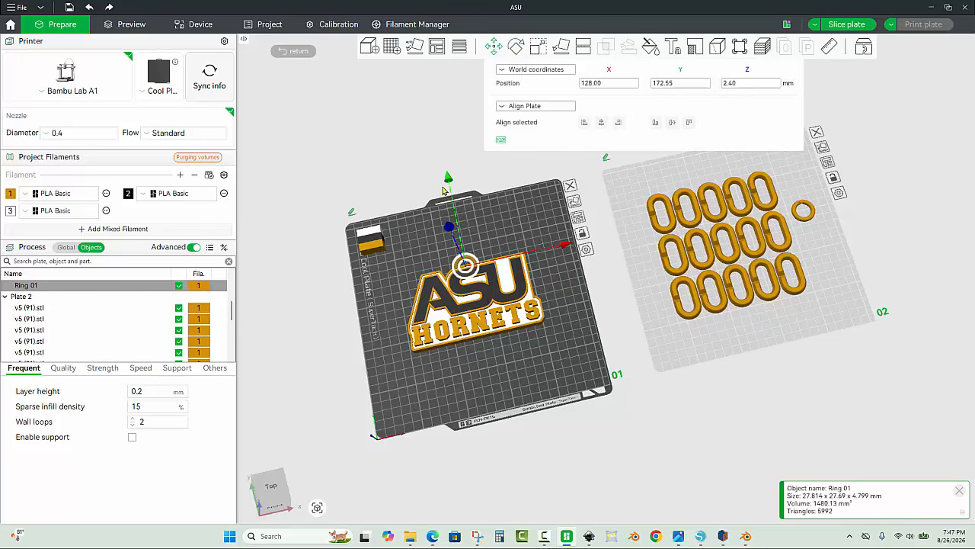
pyautogui.click(482, 237)
# - From the top view, shift the ring slightly back along Y so it overlaps the logo's upper edge more
pyautogui.scroll(5, 629, 313)
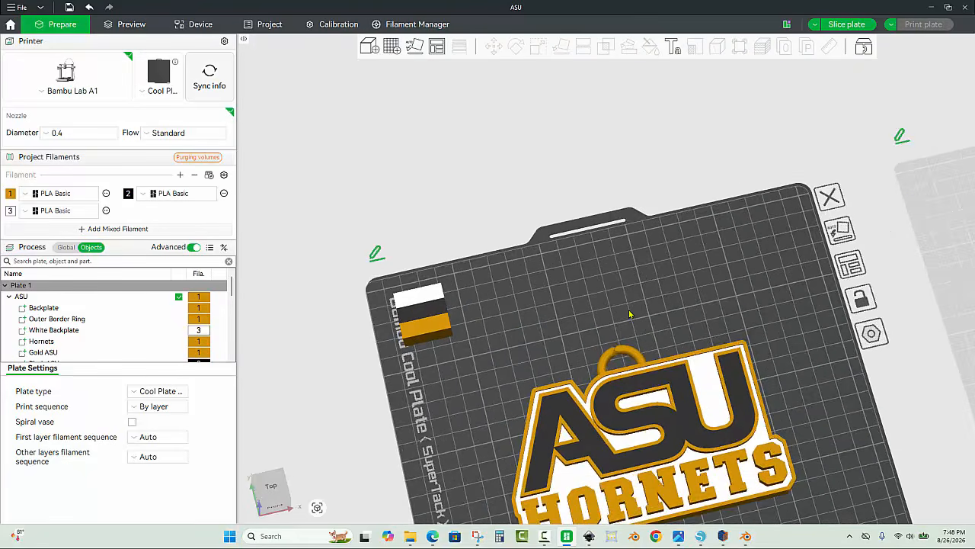
pyautogui.scroll(2, 629, 313)
pyautogui.press('1')
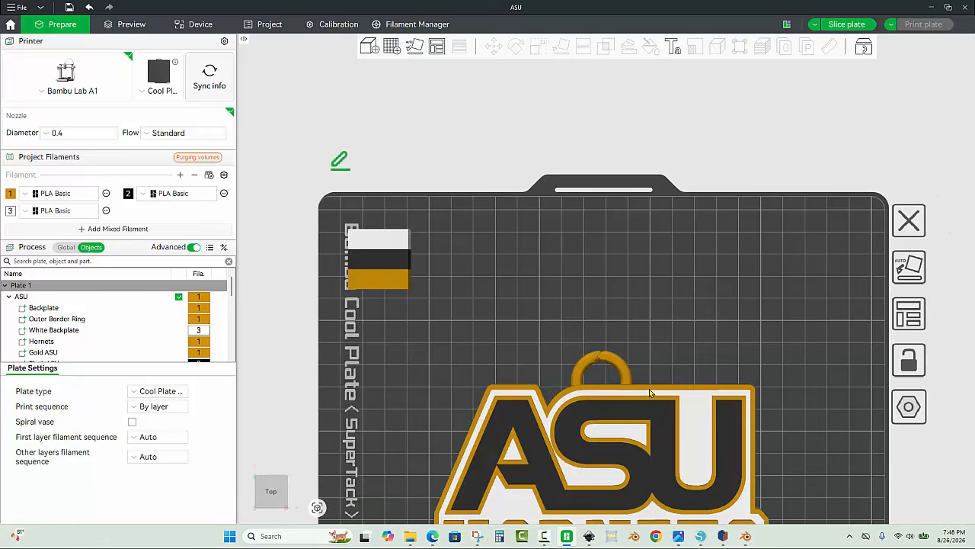
pyautogui.scroll(1, 605, 358)
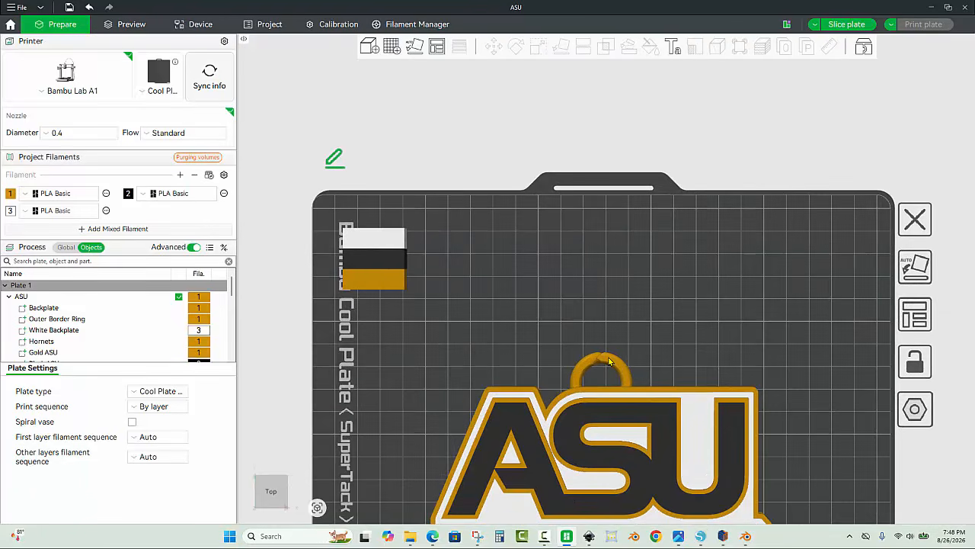
pyautogui.click(609, 361)
pyautogui.press('m')
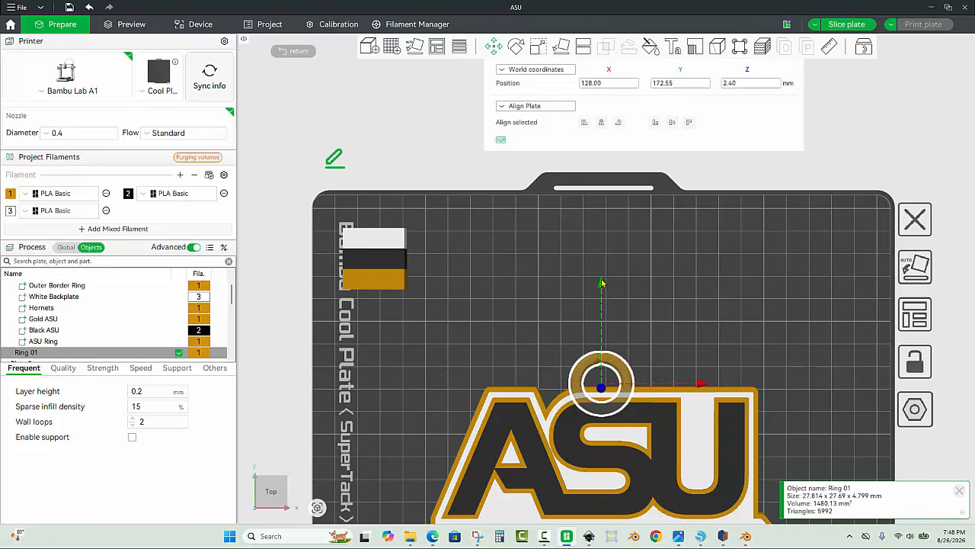
pyautogui.moveTo(601, 283); pyautogui.dragTo(600, 301)
pyautogui.click(547, 306)
# - Merge the hanging ring and the ASU logo into one object and clear the selection
pyautogui.scroll(-5, 618, 270)
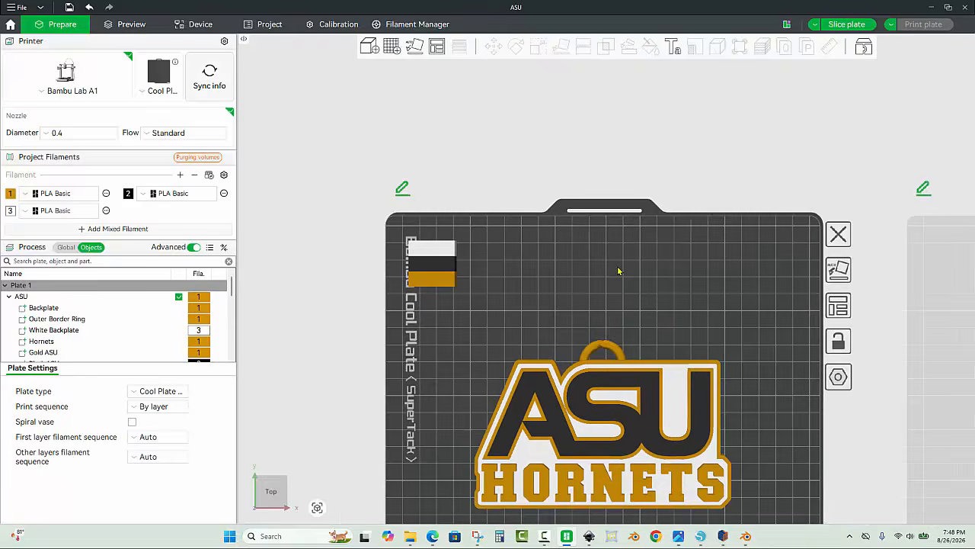
pyautogui.scroll(1, 625, 308)
pyautogui.moveTo(628, 323); pyautogui.dragTo(598, 199, button='middle')
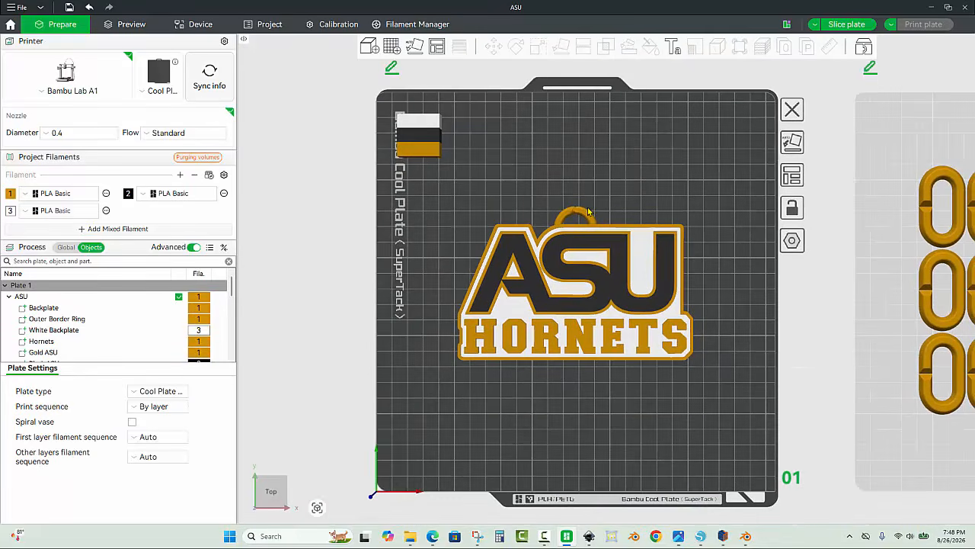
pyautogui.click(587, 218)
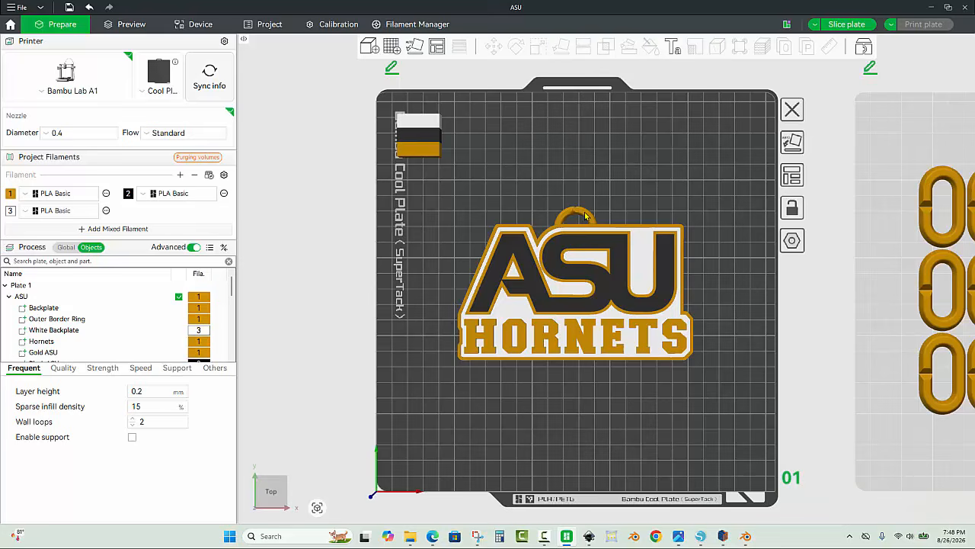
pyautogui.keyDown('ctrl'); pyautogui.click(629, 261); pyautogui.keyUp('ctrl')
pyautogui.rightClick(628, 260)
pyautogui.click(655, 267)
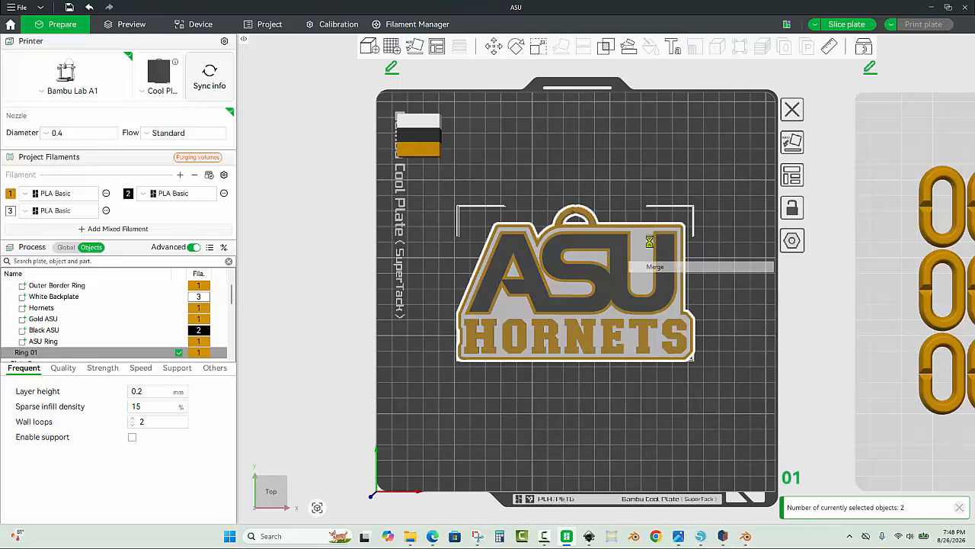
pyautogui.click(517, 172)
# - Slice plate 1 and inspect the sliced preview of the logo with its hanging ring
pyautogui.scroll(-2, 517, 172)
pyautogui.moveTo(569, 348); pyautogui.dragTo(714, 359)
pyautogui.moveTo(714, 358); pyautogui.dragTo(662, 333, button='right')
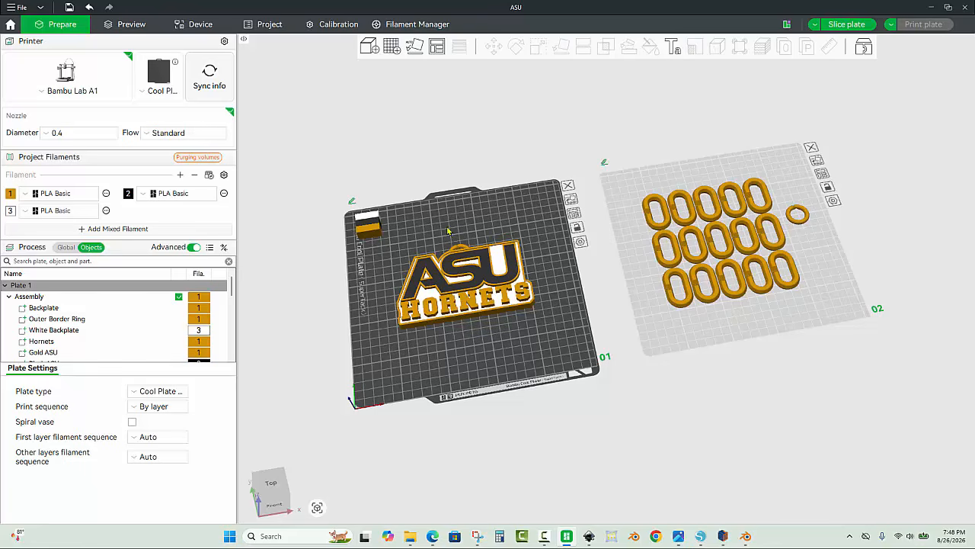
pyautogui.scroll(2, 595, 252)
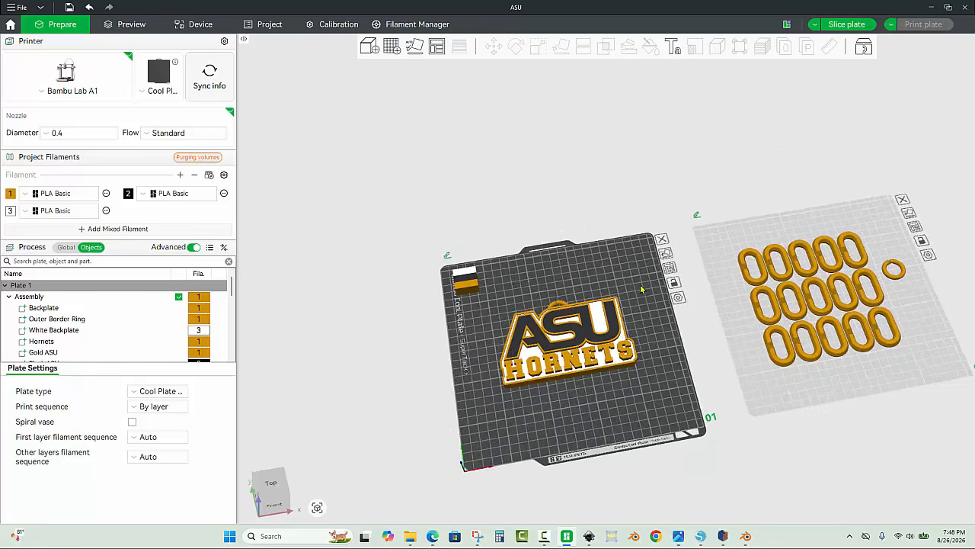
pyautogui.click(844, 24)
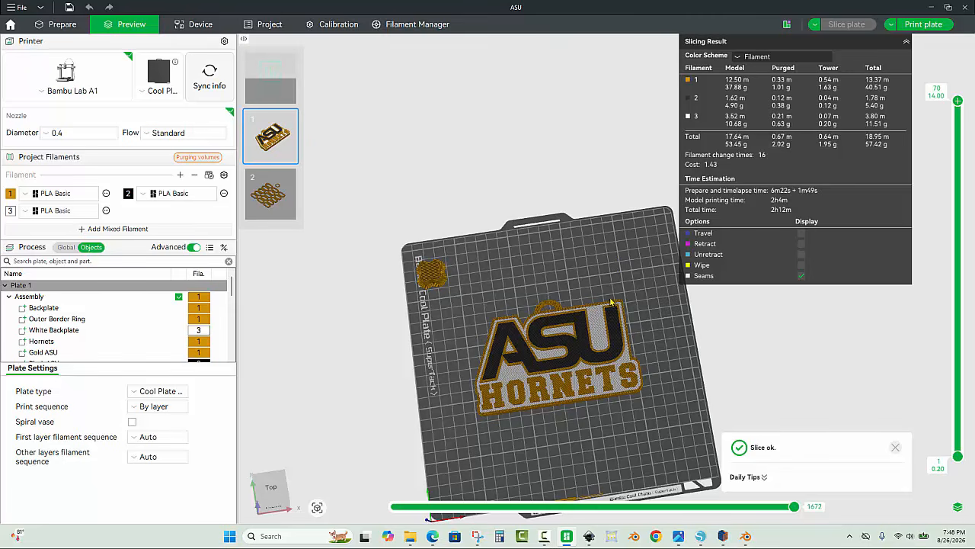
pyautogui.moveTo(611, 303); pyautogui.dragTo(495, 153)
pyautogui.scroll(4, 383, 200)
pyautogui.moveTo(550, 173); pyautogui.dragTo(566, 170, button='right')
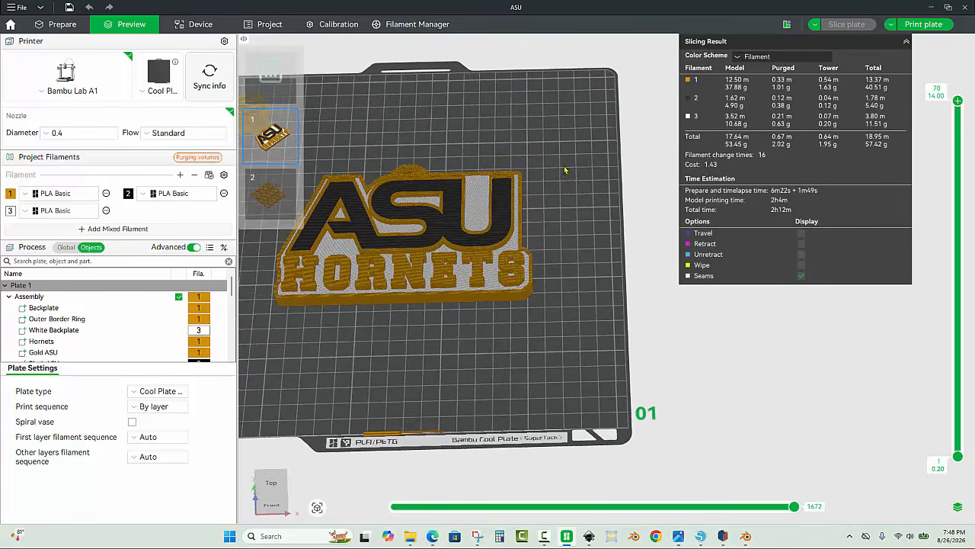
# - Return to the model preparation view and examine the logo plate beside the chain-link plate
pyautogui.click(58, 23)
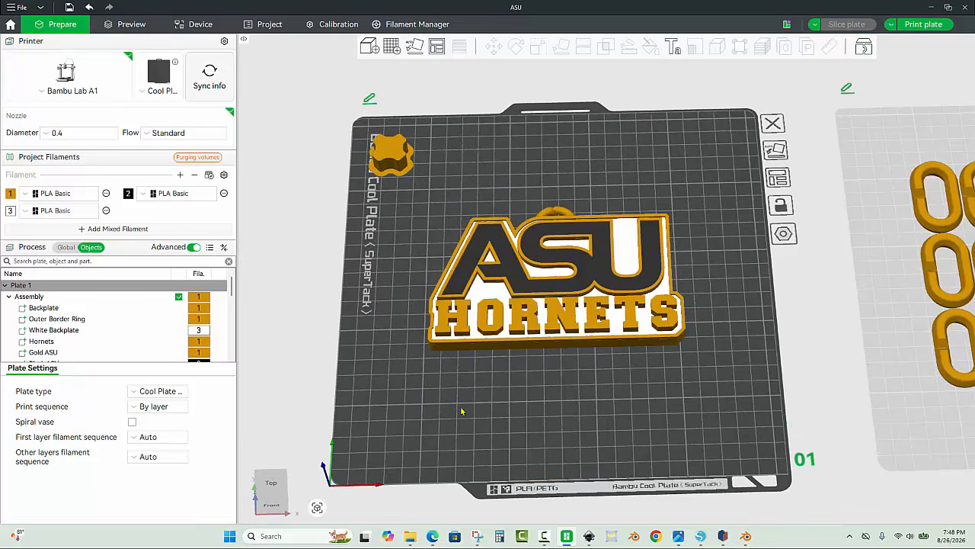
pyautogui.moveTo(461, 411); pyautogui.dragTo(469, 413)
pyautogui.scroll(-3, 471, 412)
pyautogui.moveTo(693, 385); pyautogui.dragTo(502, 395, button='right')
pyautogui.scroll(1, 502, 395)
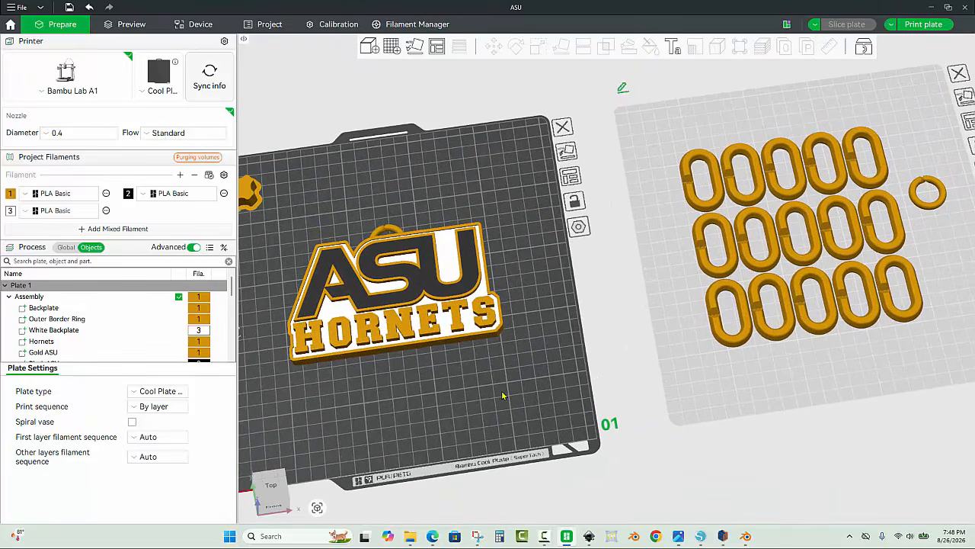